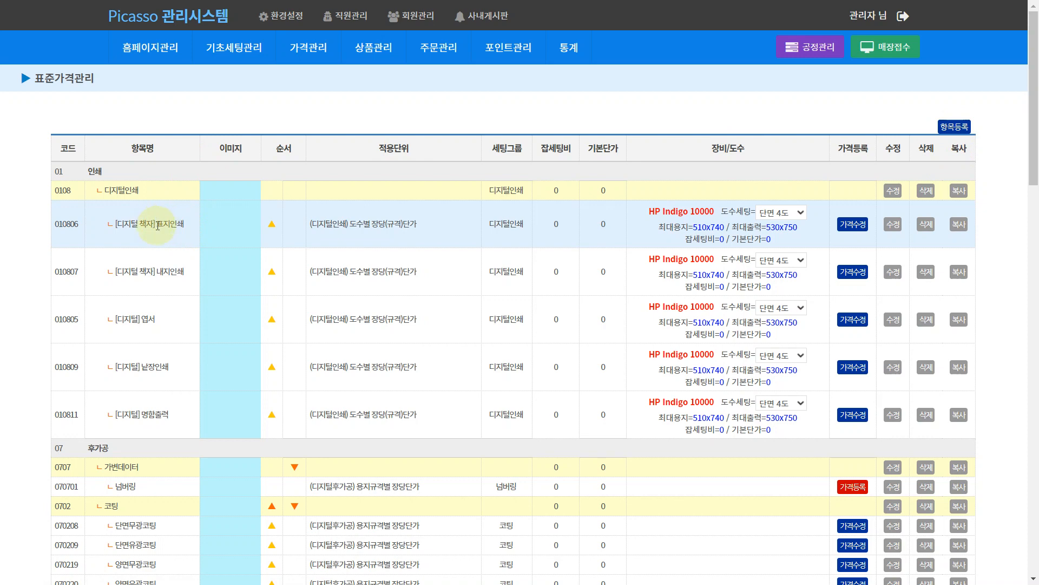
# - Start registering a new standard price item and set its 항목분류 to 디지털인쇄
pyautogui.moveTo(118, 190); pyautogui.dragTo(153, 197)
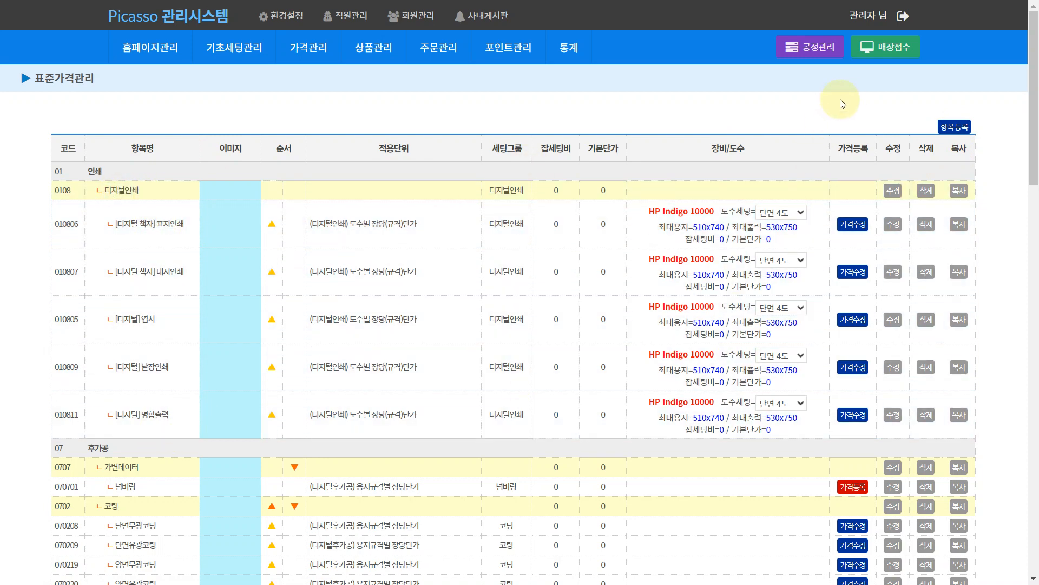
pyautogui.click(963, 133)
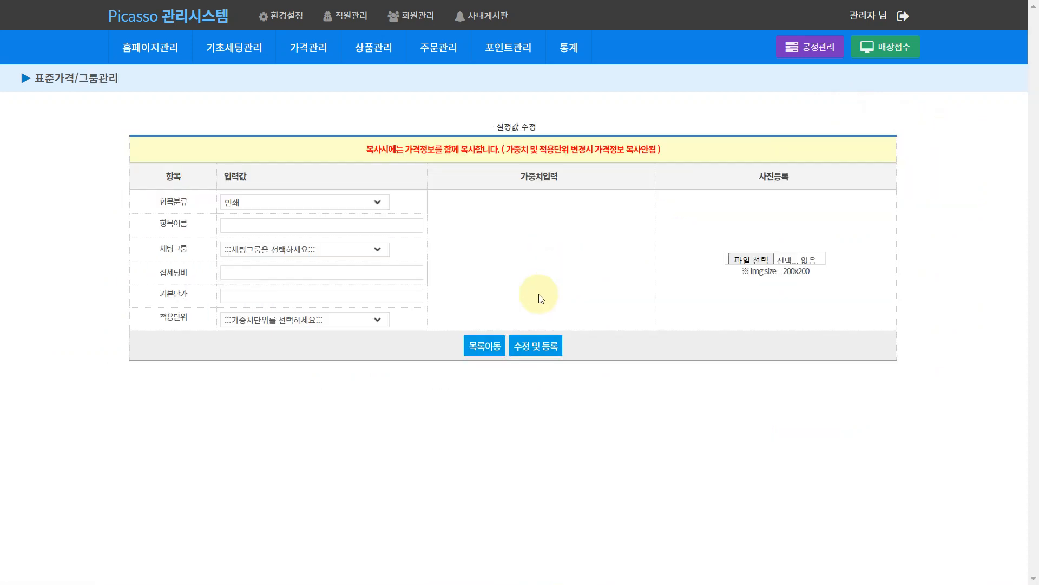
pyautogui.click(352, 204)
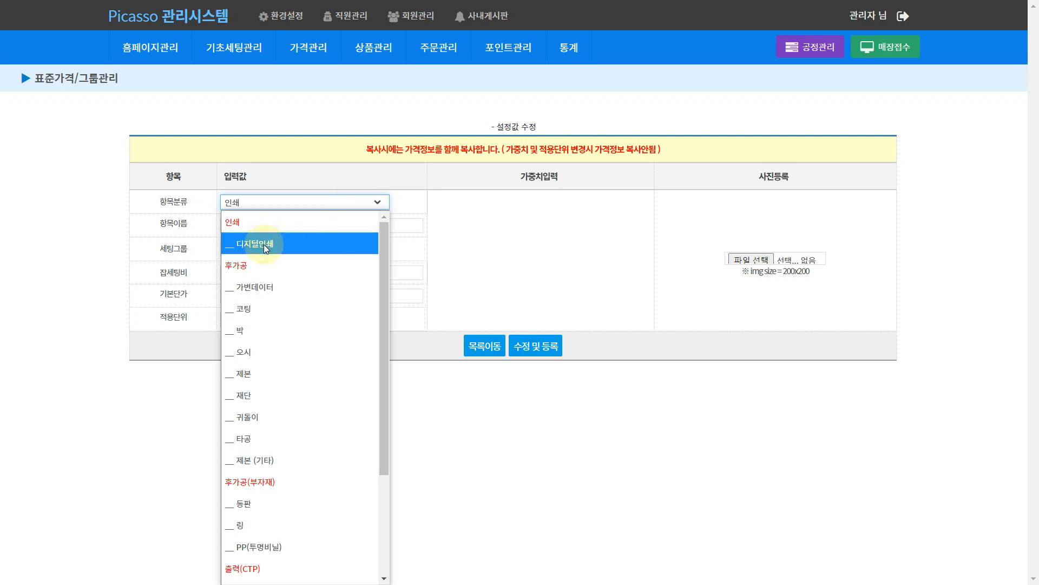
pyautogui.click(278, 247)
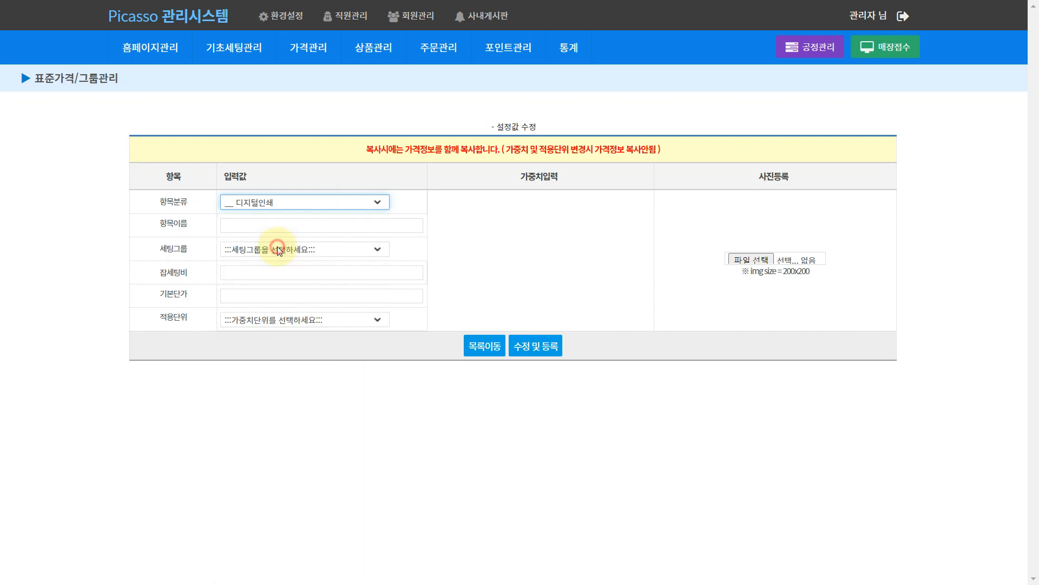
# - Enter 디지털인쇄_포스터 as the 항목이름 of the new price item
pyautogui.click(357, 227)
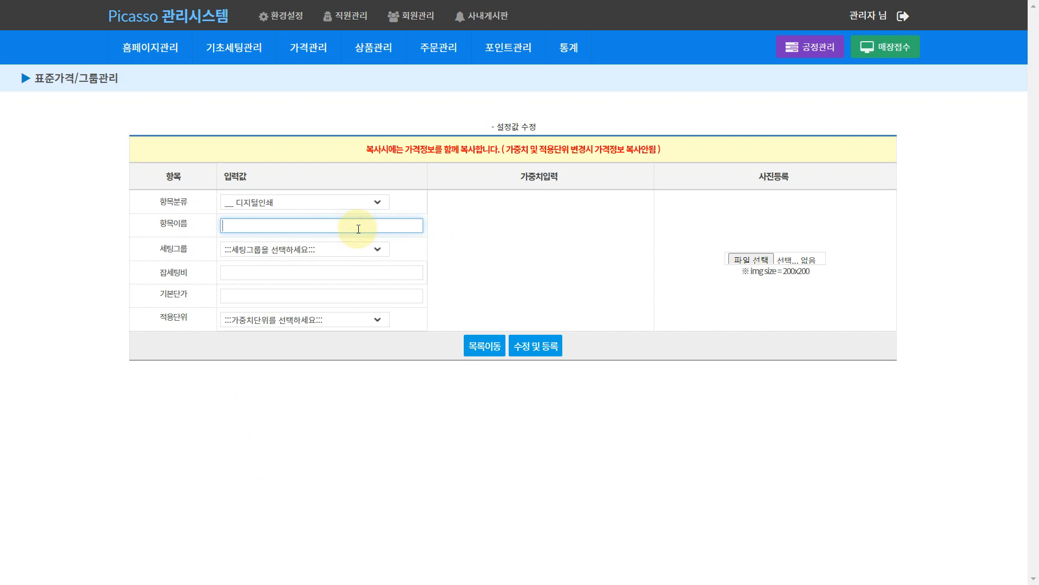
pyautogui.write('디지털인쇄_포스터')
pyautogui.click(170, 222)
pyautogui.moveTo(157, 224); pyautogui.dragTo(196, 228)
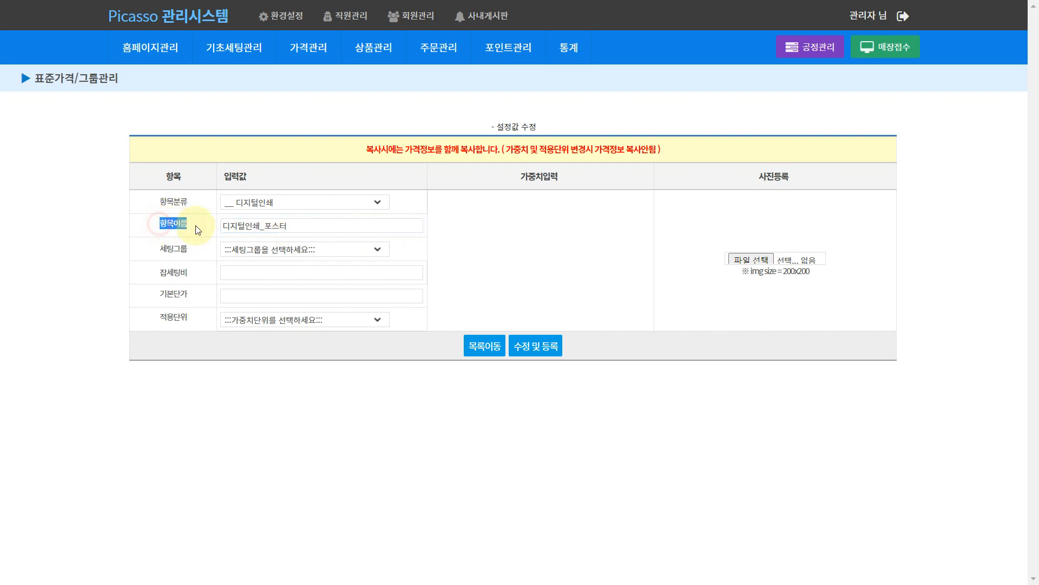
pyautogui.click(196, 226)
pyautogui.click(295, 227)
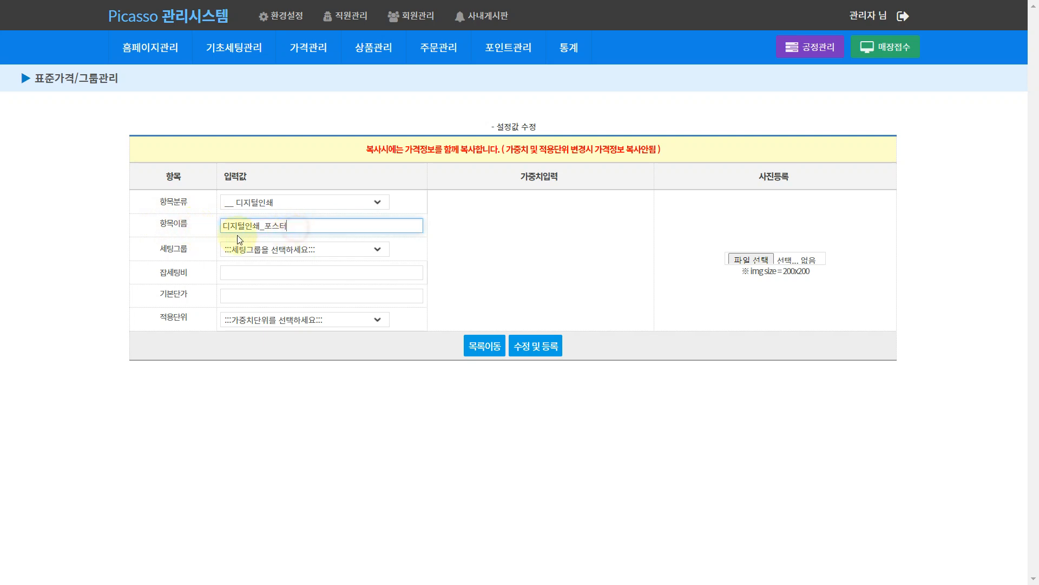
pyautogui.click(180, 243)
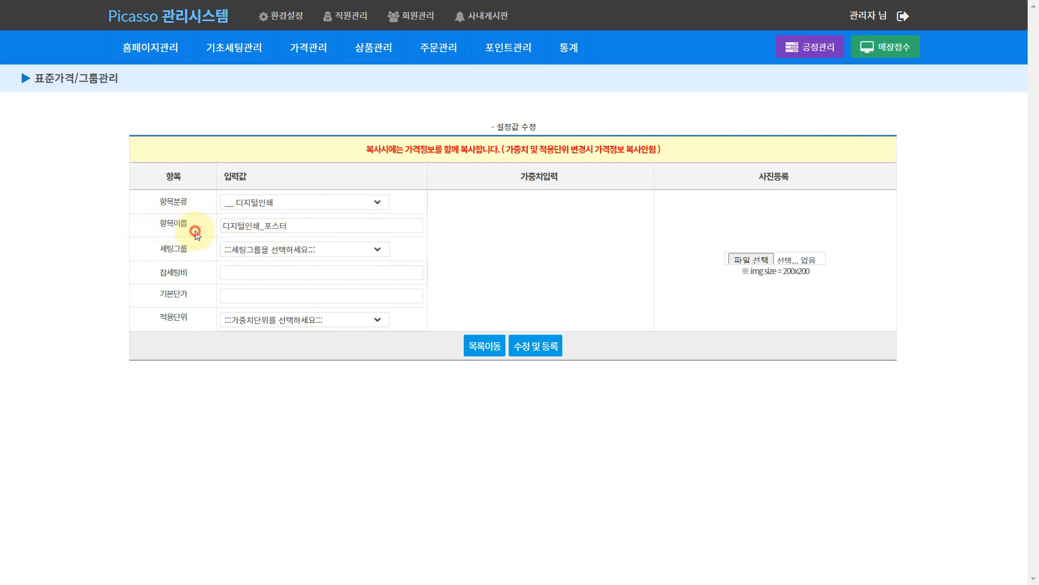
pyautogui.click(304, 227)
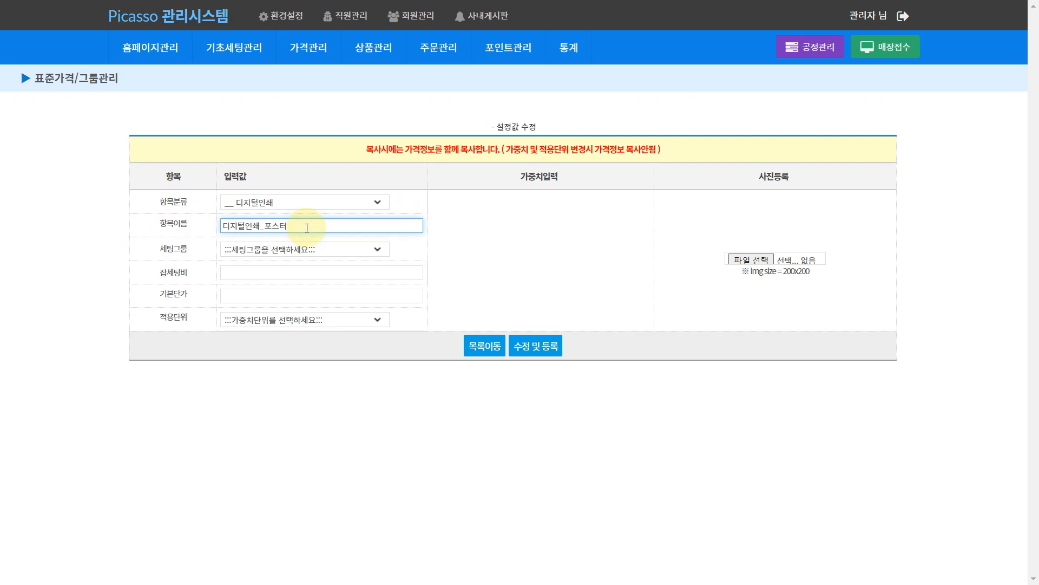
# - Set the 세팅그룹 to 인쇄,출력 >> 디지털인쇄, and both 잡세팅비 and 기본단가 to 0
pyautogui.click(378, 249)
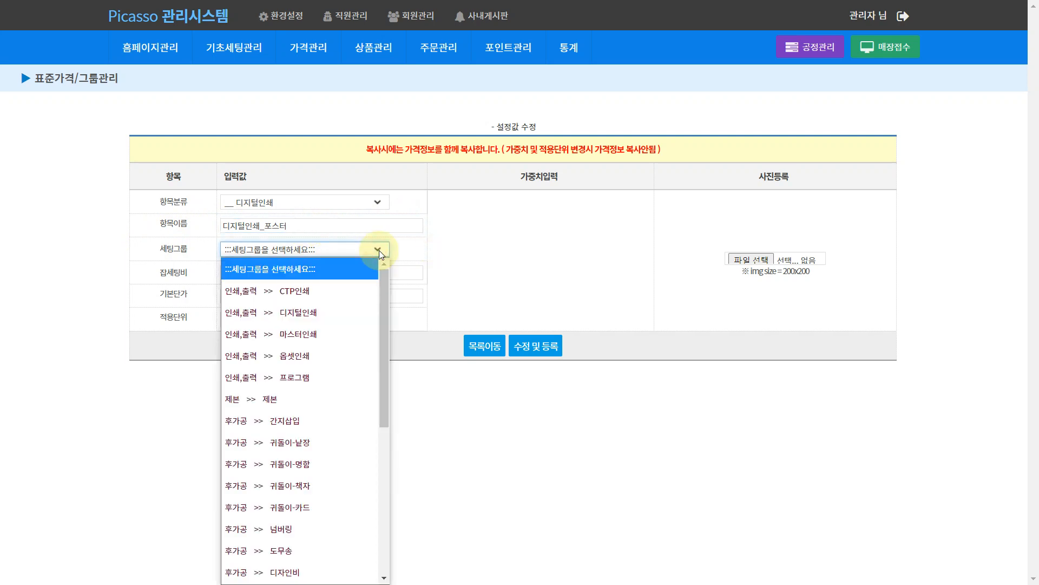
pyautogui.click(356, 313)
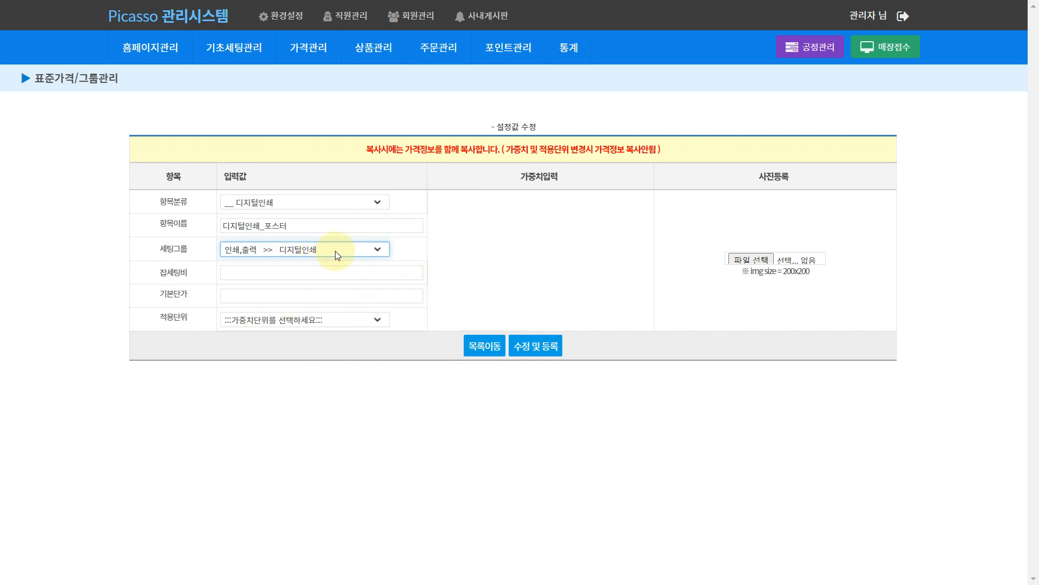
pyautogui.click(245, 274)
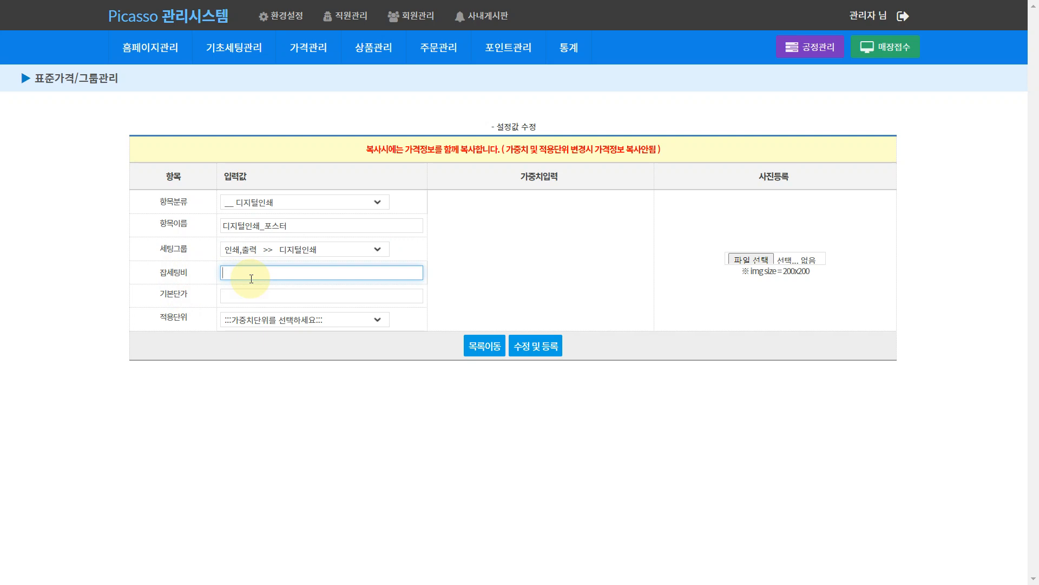
pyautogui.write('0')
pyautogui.click(262, 296)
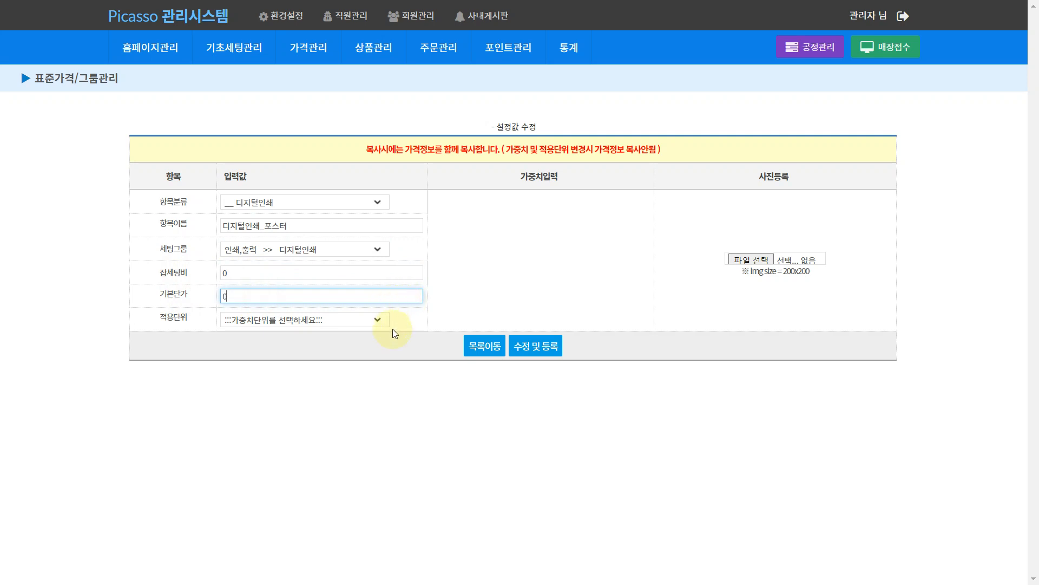
pyautogui.click(366, 373)
pyautogui.click(351, 399)
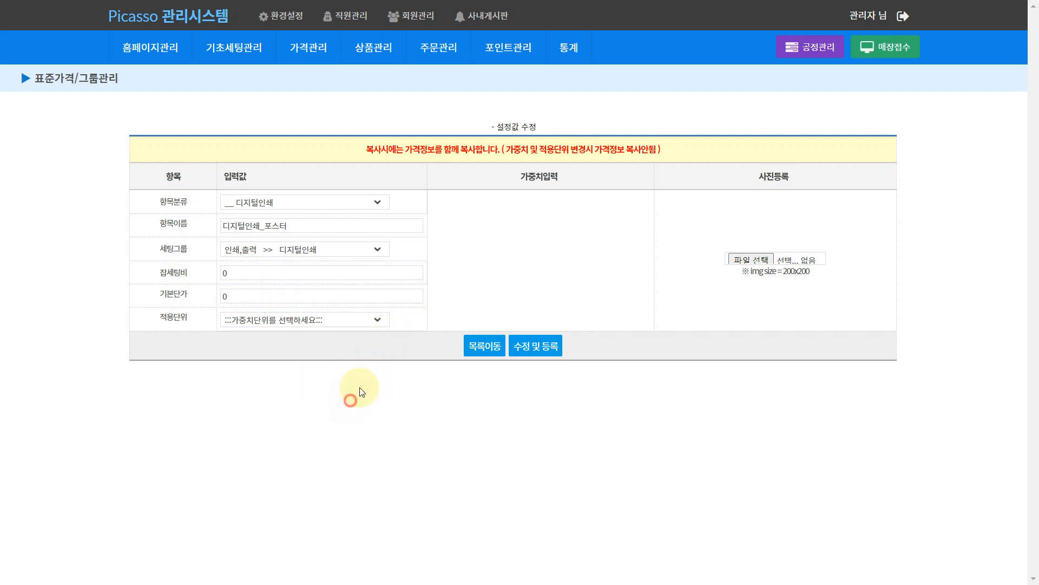
pyautogui.click(298, 391)
pyautogui.click(330, 404)
pyautogui.click(302, 412)
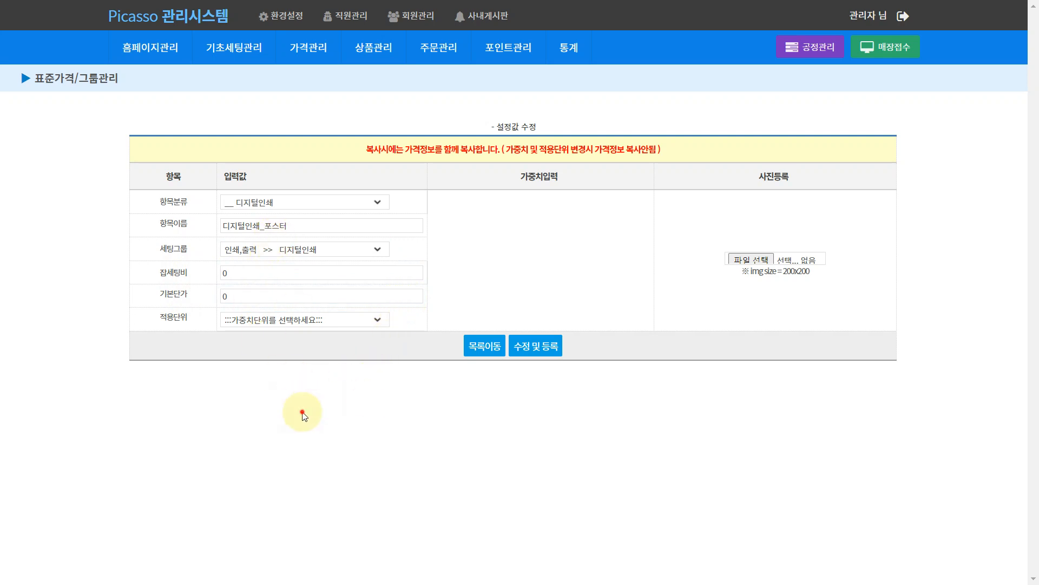
pyautogui.click(382, 389)
pyautogui.click(396, 389)
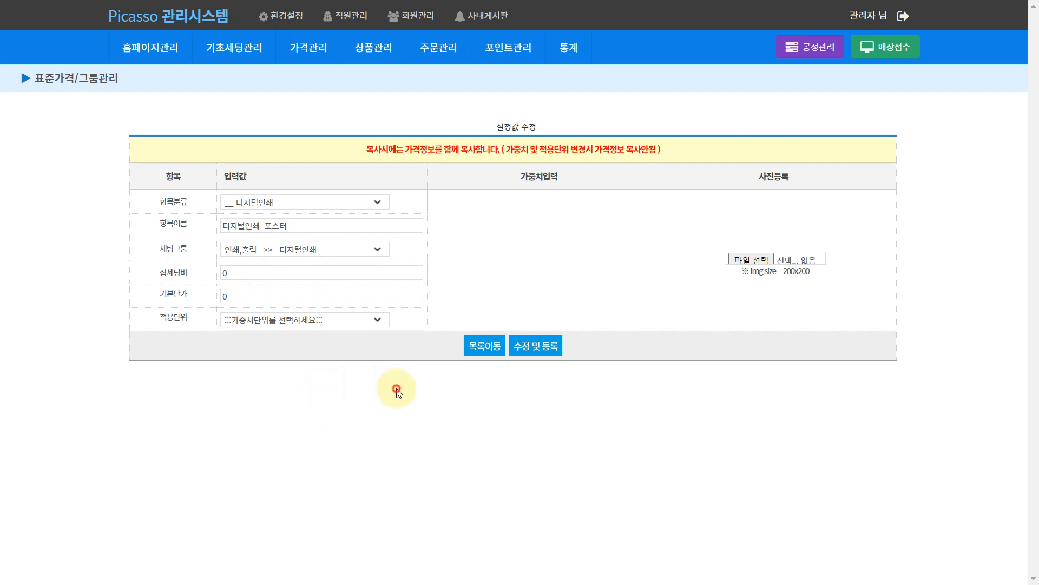
# - Set the 적용단위 to (디지털인쇄) 도수별 장당(규격)단가 and enable the HP Indigo 10000 equipment with 단면 4도
pyautogui.click(374, 321)
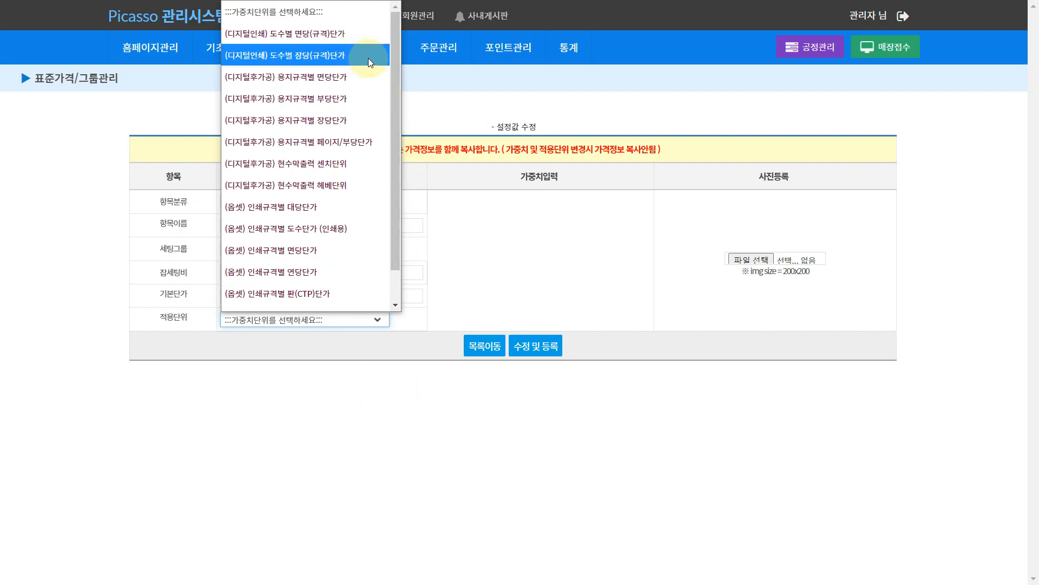
pyautogui.click(368, 56)
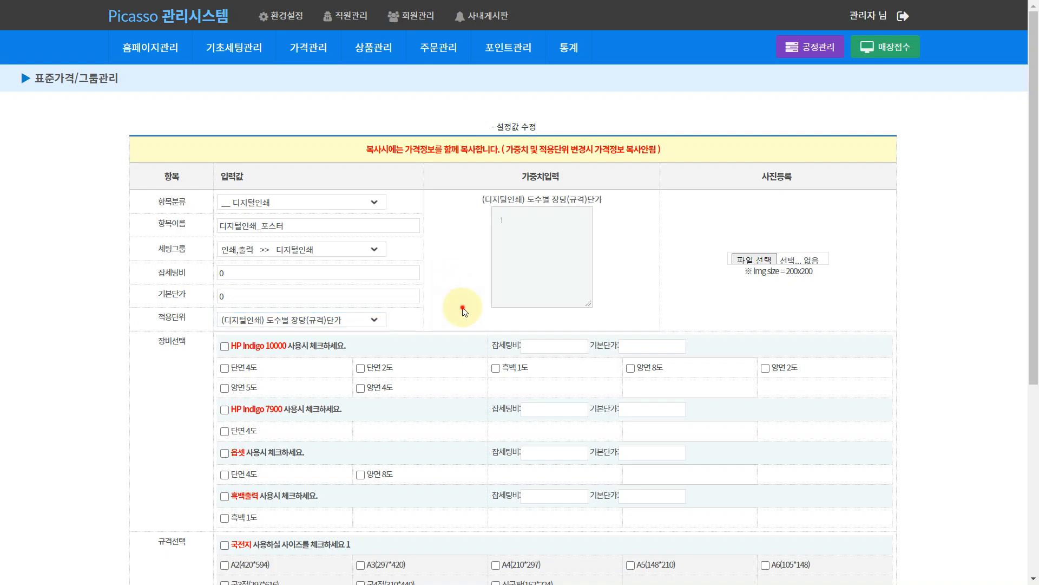
pyautogui.scroll(-3, 422, 325)
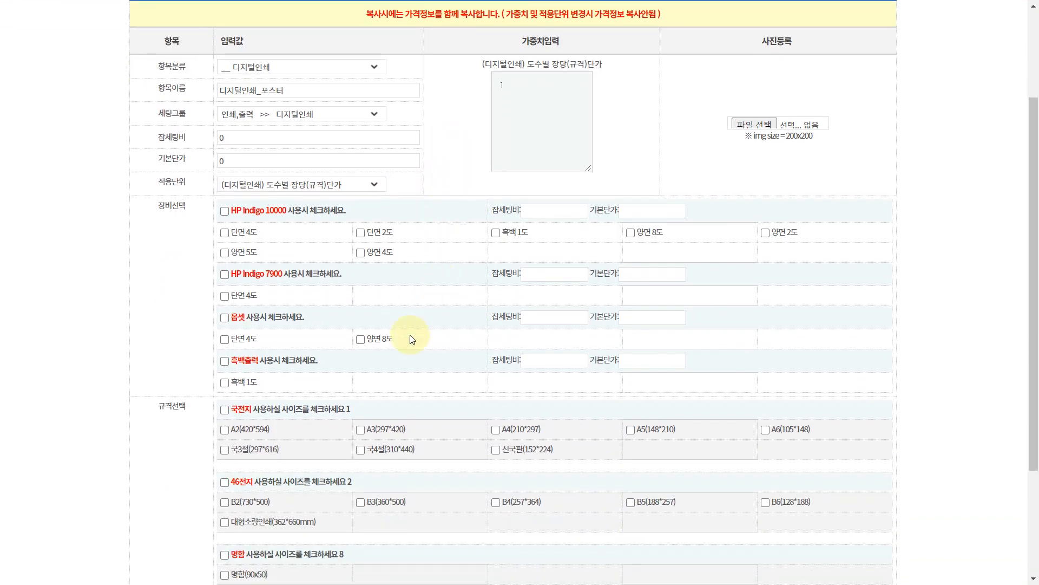
pyautogui.click(225, 211)
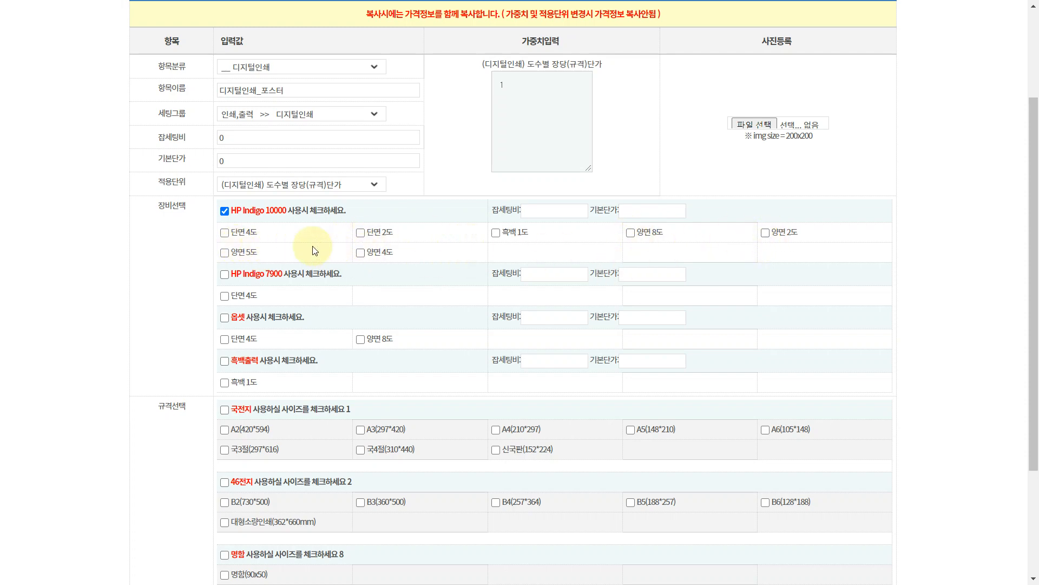
pyautogui.click(225, 233)
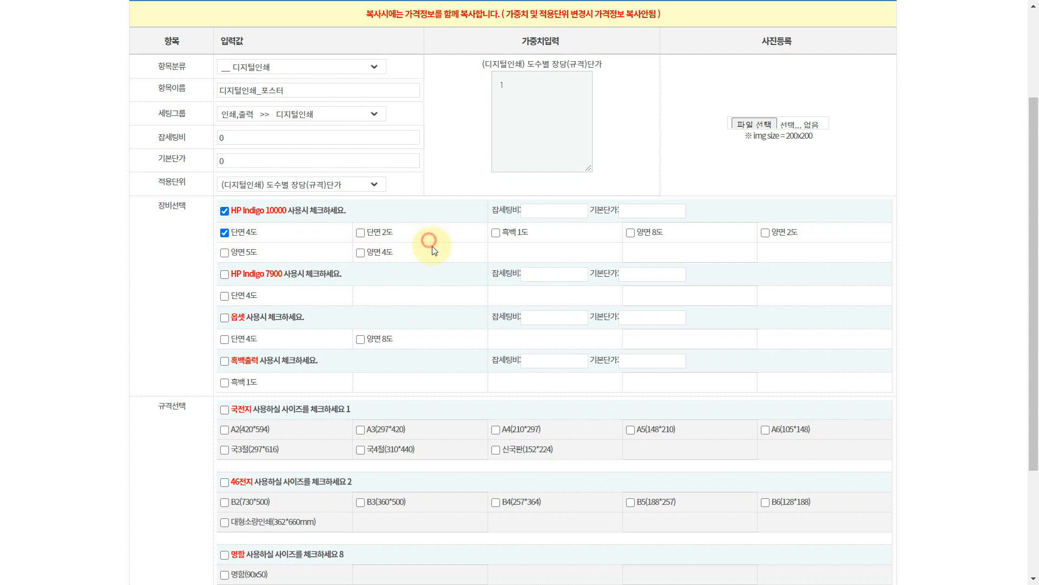
# - Enable the 국전지 size group with the sizes A2(420*594), A3(297*420) and A4(210*297)
pyautogui.scroll(-2, 450, 304)
pyautogui.scroll(-1, 450, 303)
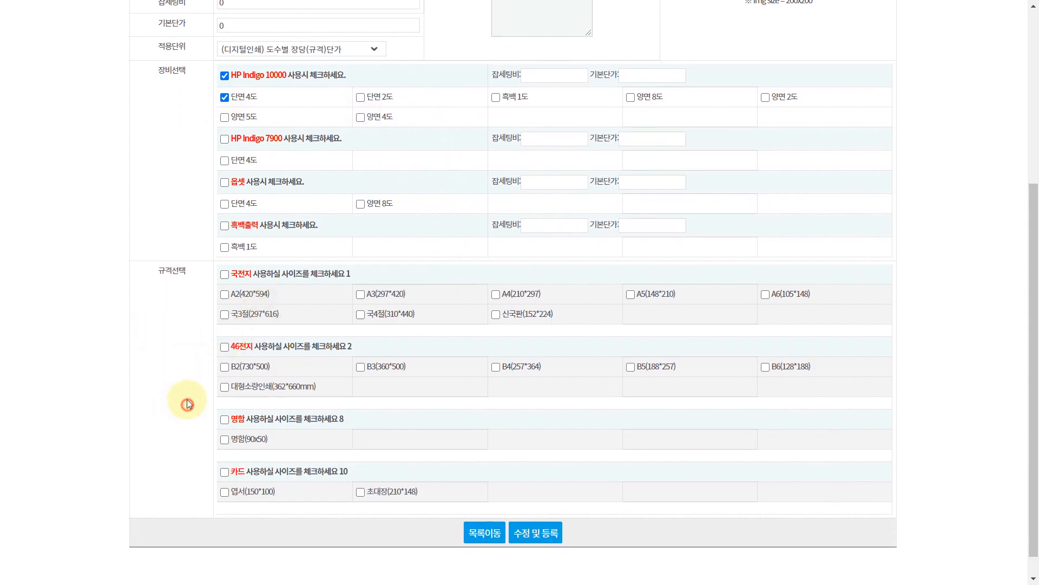
pyautogui.click(225, 274)
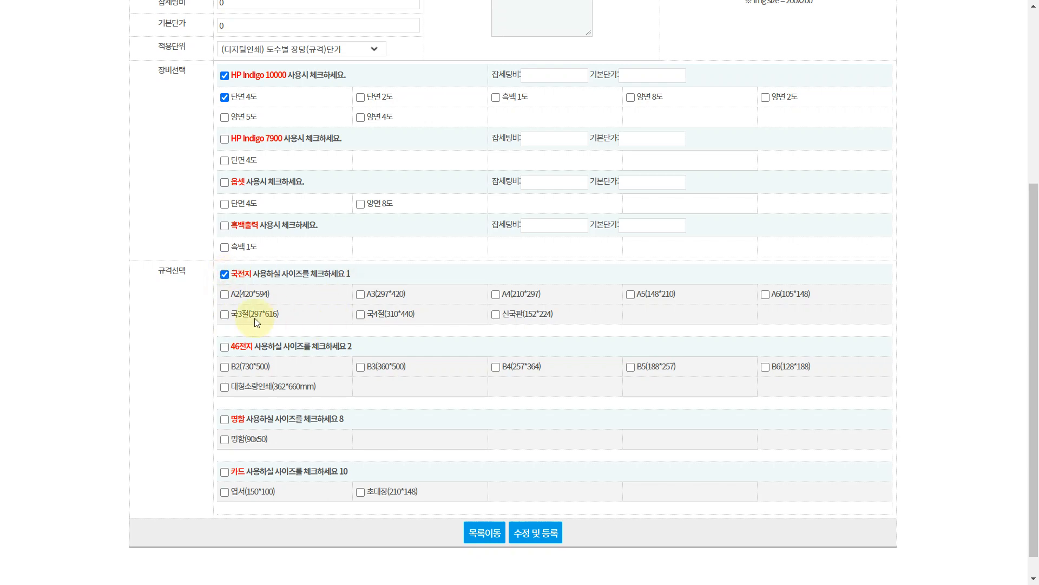
pyautogui.click(224, 295)
pyautogui.click(360, 295)
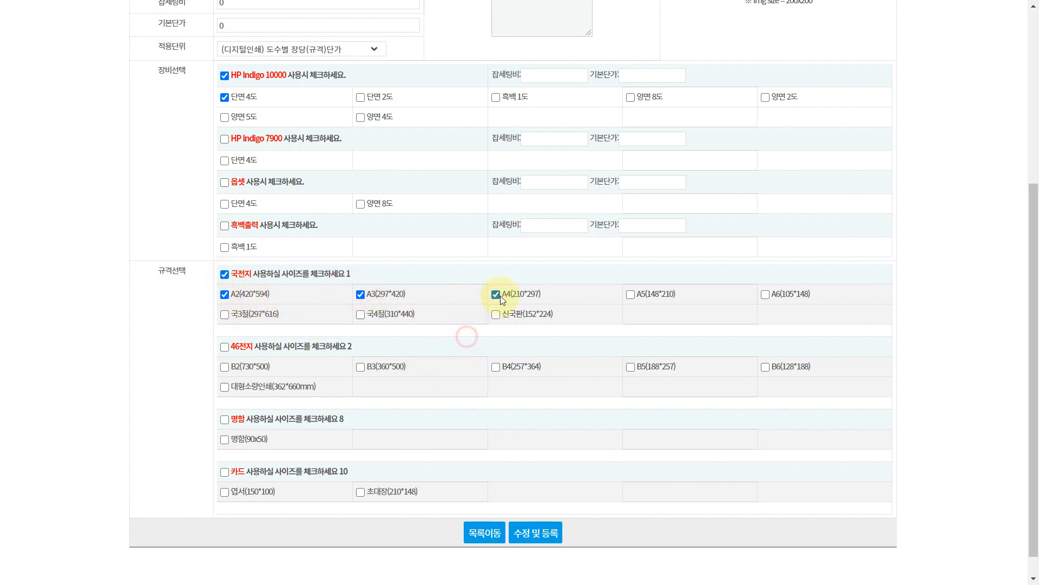
# - Fill in the 가중치입력 list with 1, 10, 30, 60, 100, 500 and 1000, one value per line
pyautogui.scroll(3, 547, 437)
pyautogui.scroll(2, 547, 437)
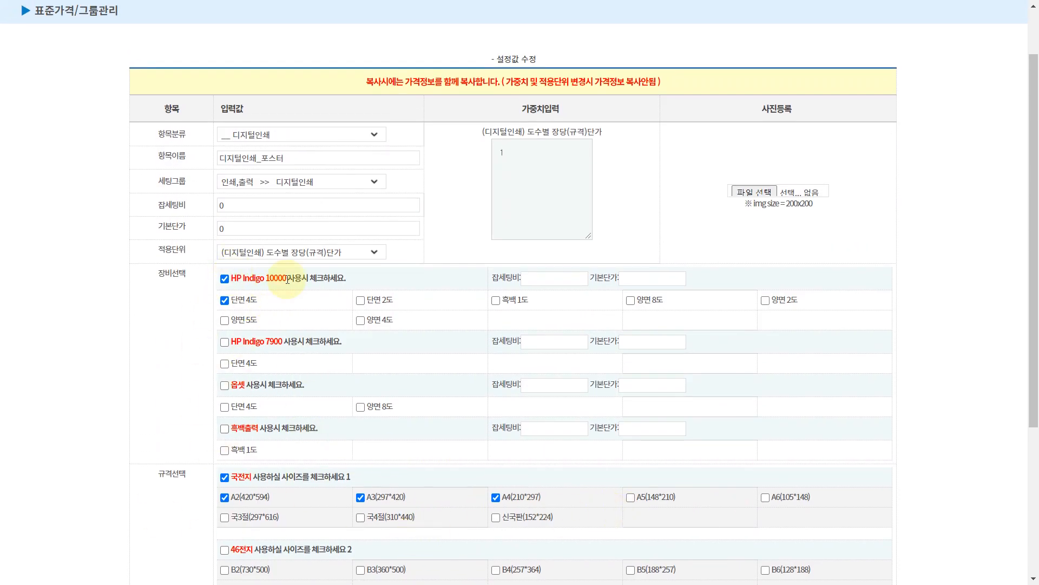
pyautogui.click(651, 187)
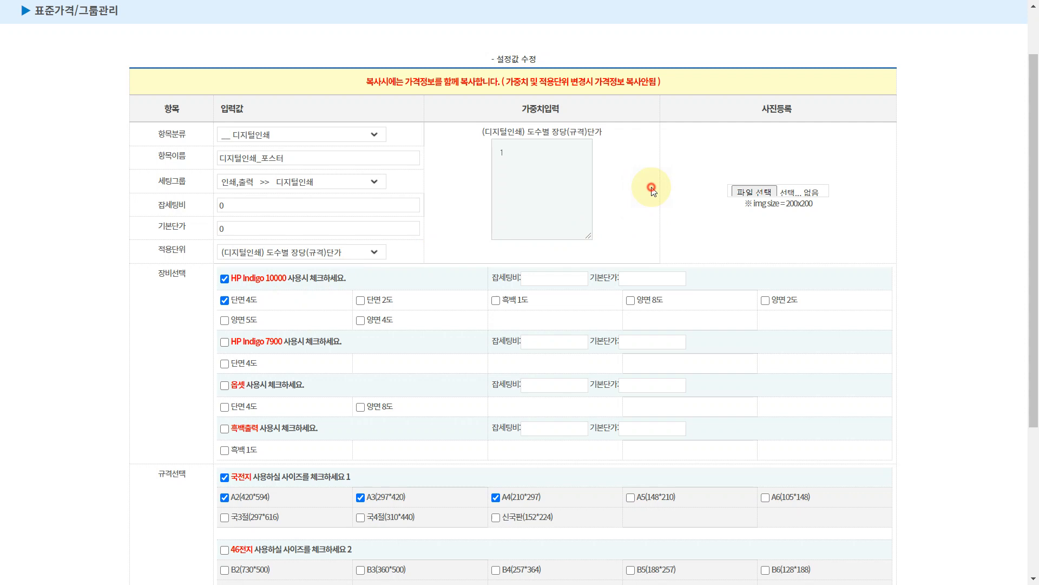
pyautogui.click(533, 149)
pyautogui.click(526, 109)
pyautogui.moveTo(525, 109); pyautogui.dragTo(580, 109)
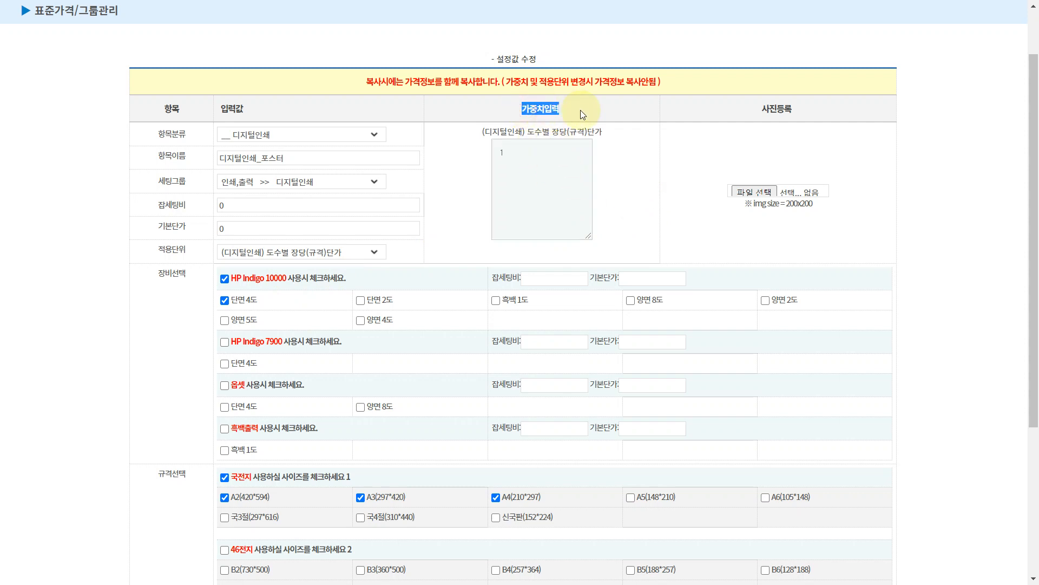
pyautogui.click(581, 109)
pyautogui.click(532, 151)
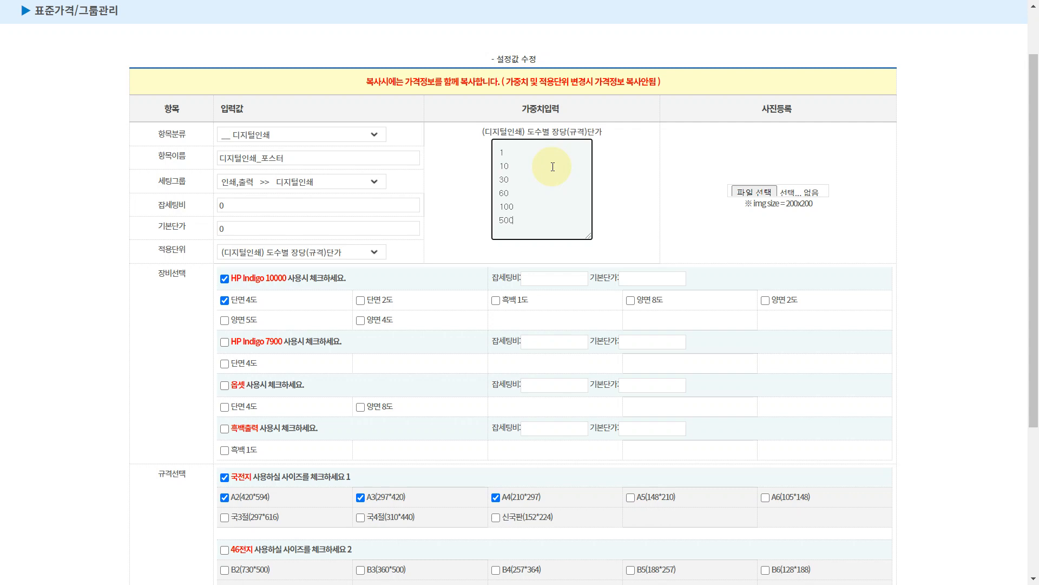
pyautogui.press('Return')
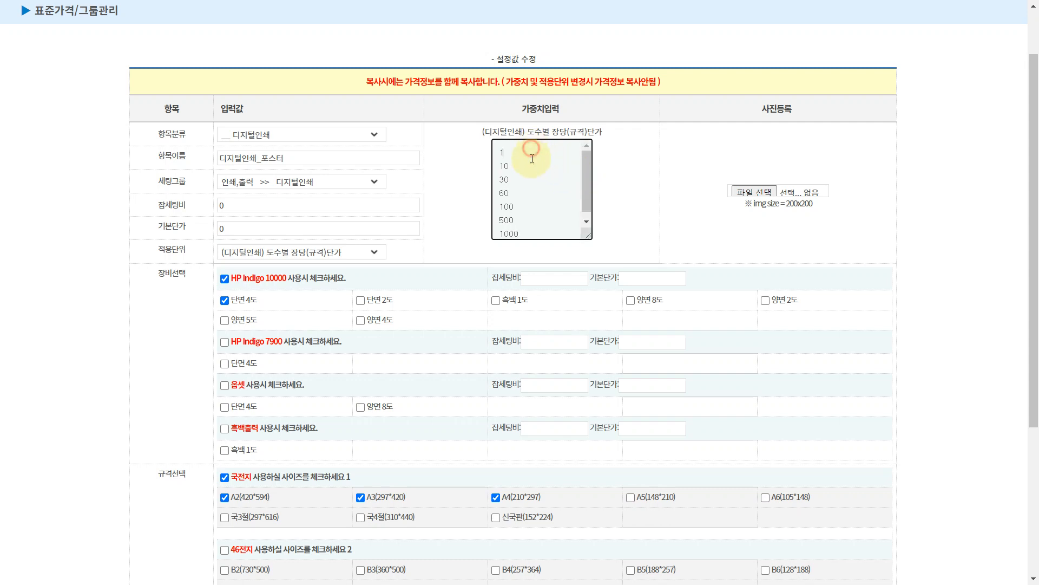
pyautogui.click(535, 217)
pyautogui.click(652, 230)
pyautogui.scroll(-2, 745, 258)
pyautogui.scroll(2, 745, 257)
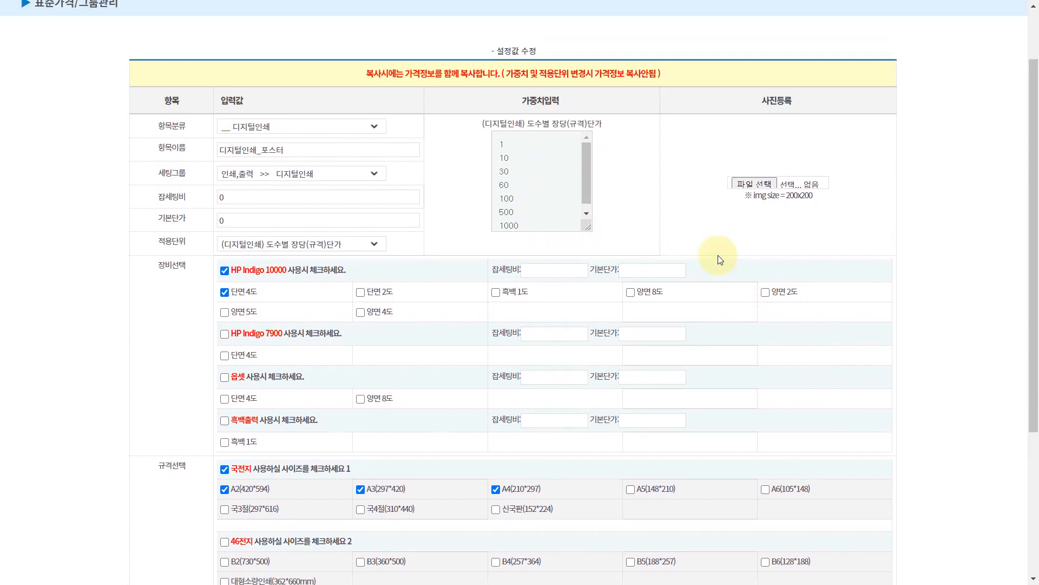
pyautogui.click(670, 233)
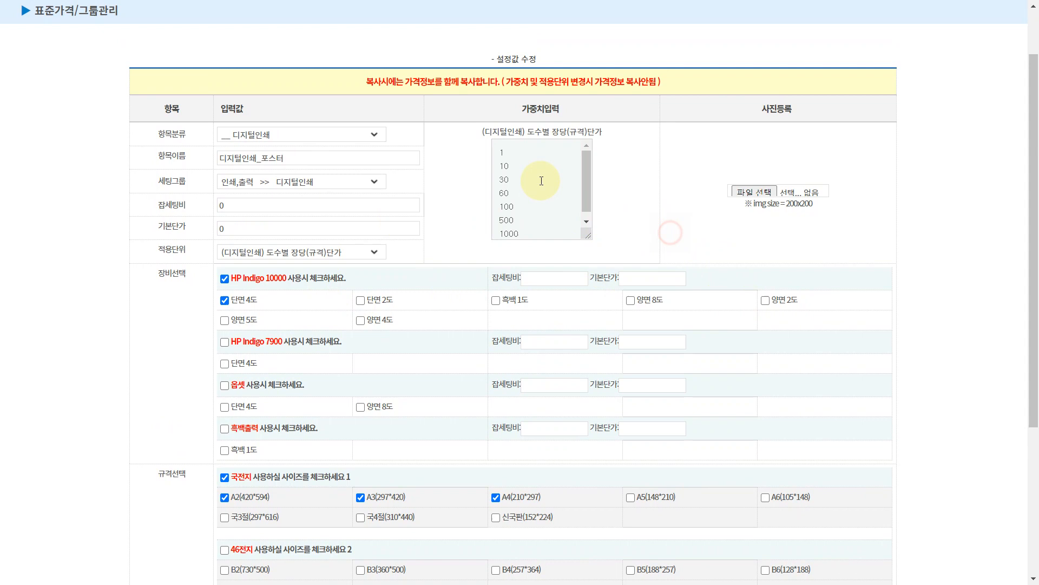
pyautogui.click(517, 154)
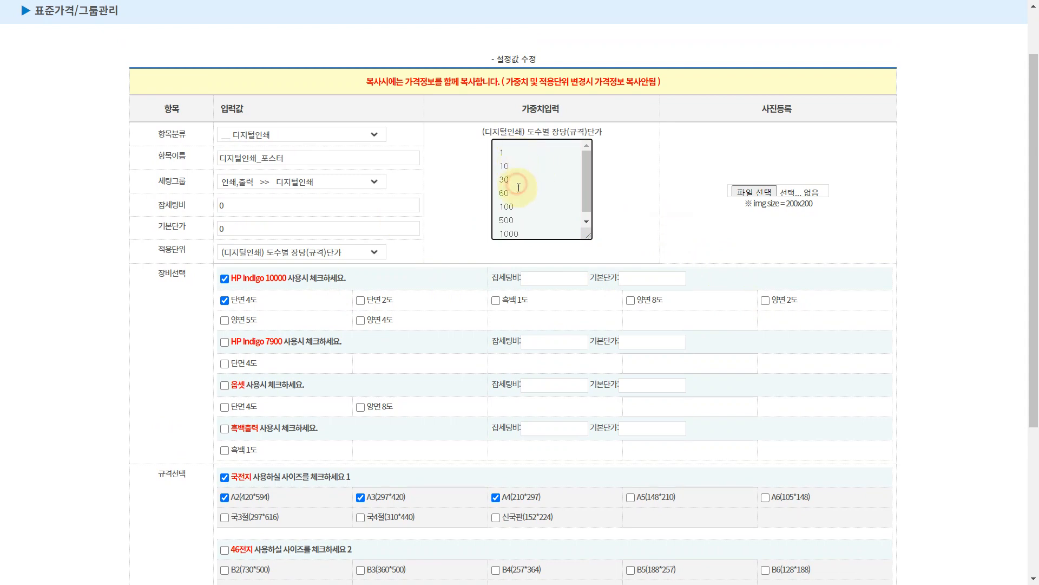
pyautogui.click(521, 208)
pyautogui.click(636, 250)
pyautogui.click(800, 260)
pyautogui.click(713, 245)
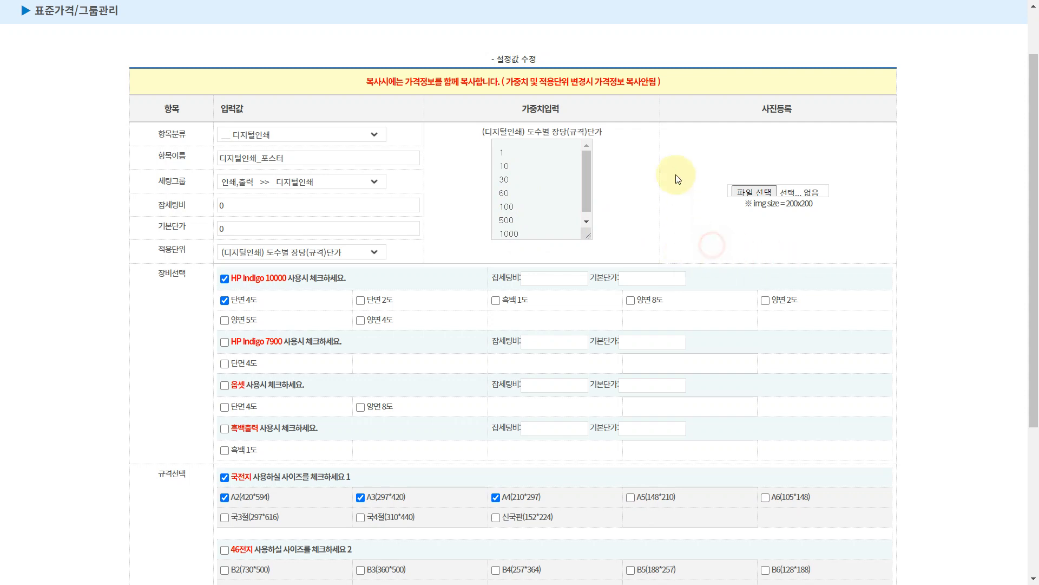
pyautogui.click(662, 210)
pyautogui.click(658, 207)
pyautogui.click(658, 206)
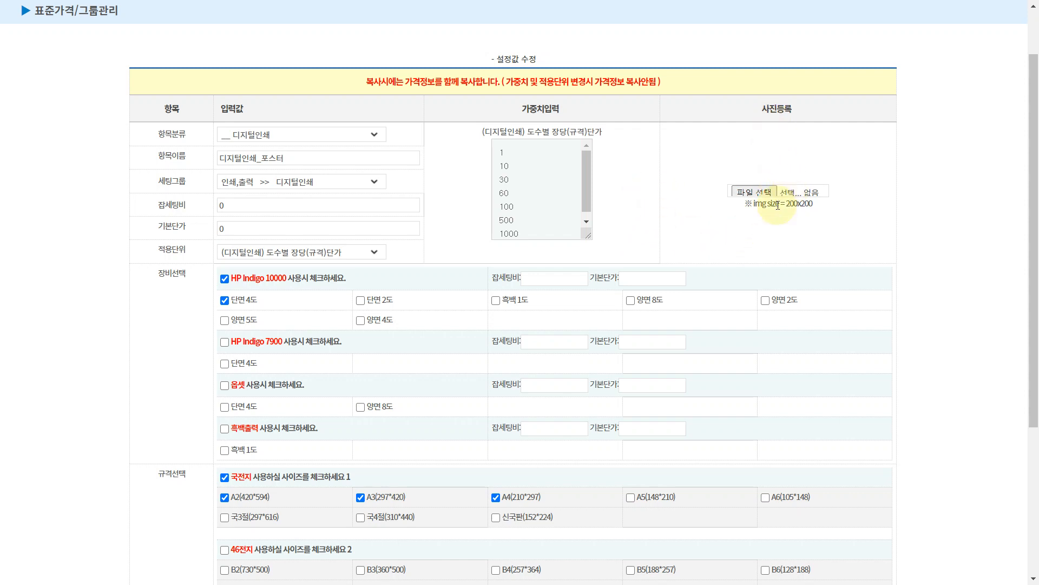
pyautogui.click(663, 193)
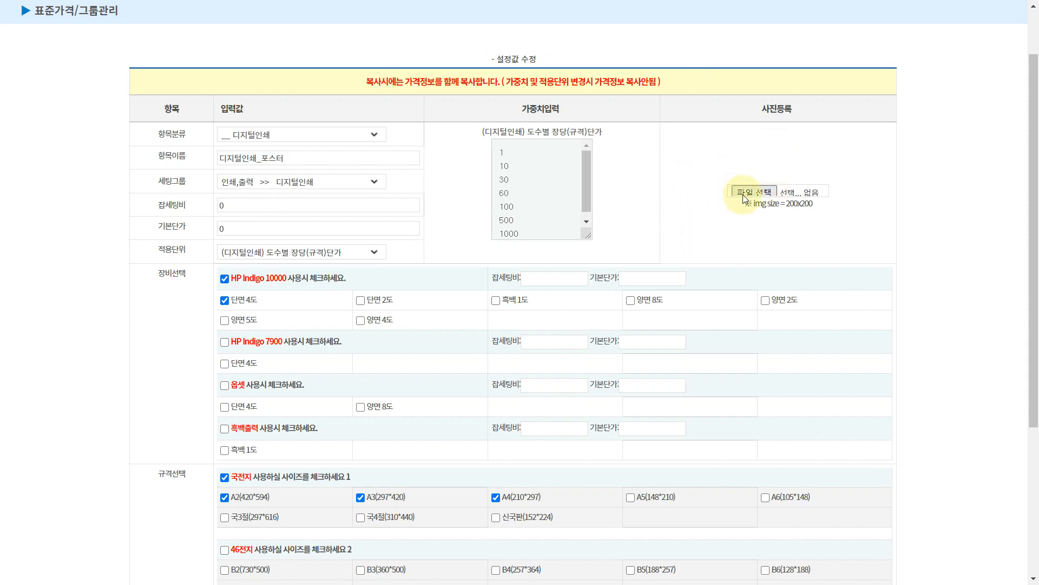
# - Save the 디지털인쇄_포스터 item settings and confirm the registration
pyautogui.click(676, 212)
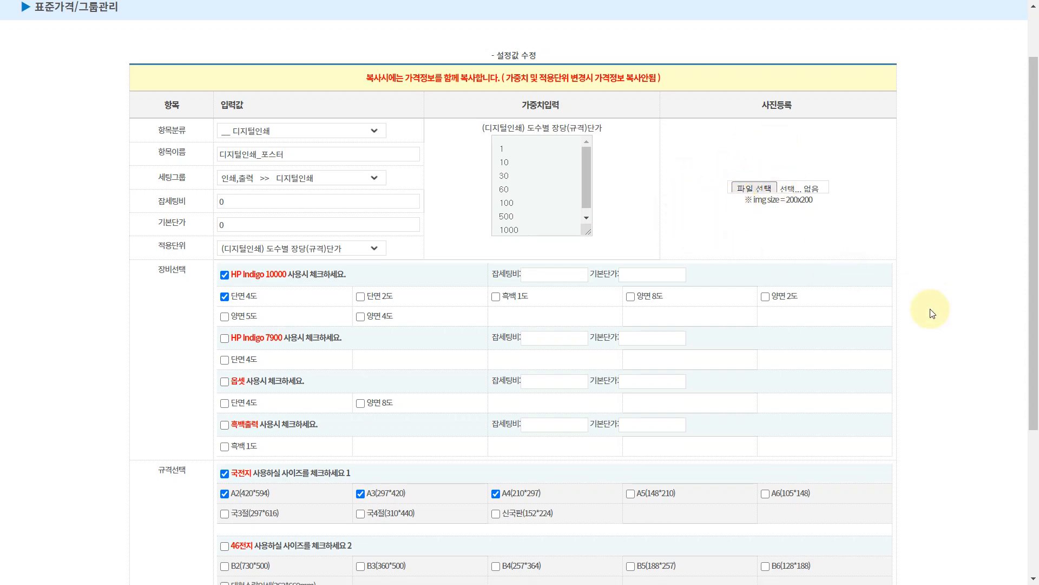
pyautogui.scroll(-4, 928, 311)
pyautogui.click(933, 424)
pyautogui.click(645, 499)
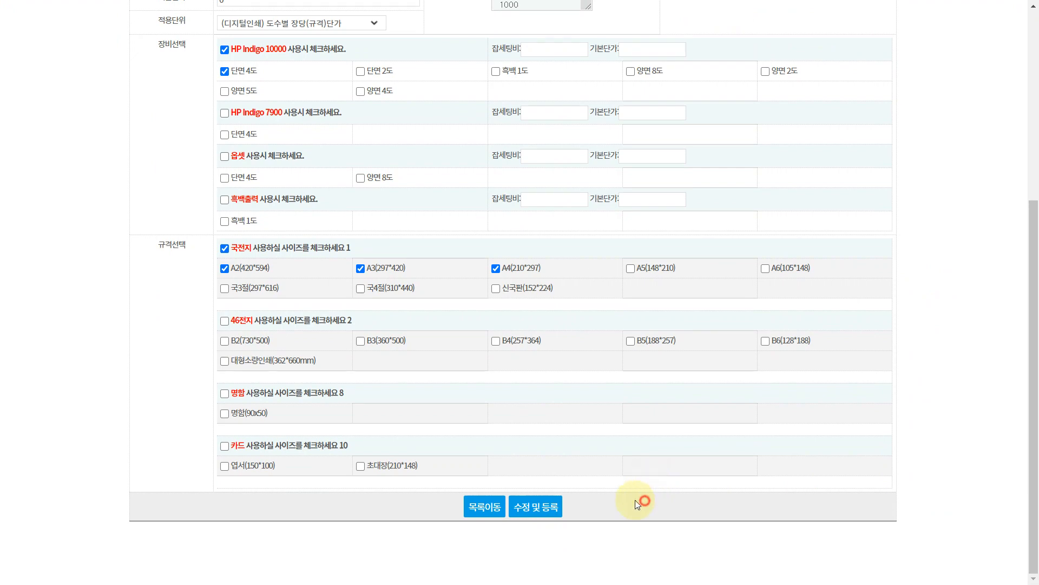
pyautogui.click(549, 513)
pyautogui.click(588, 61)
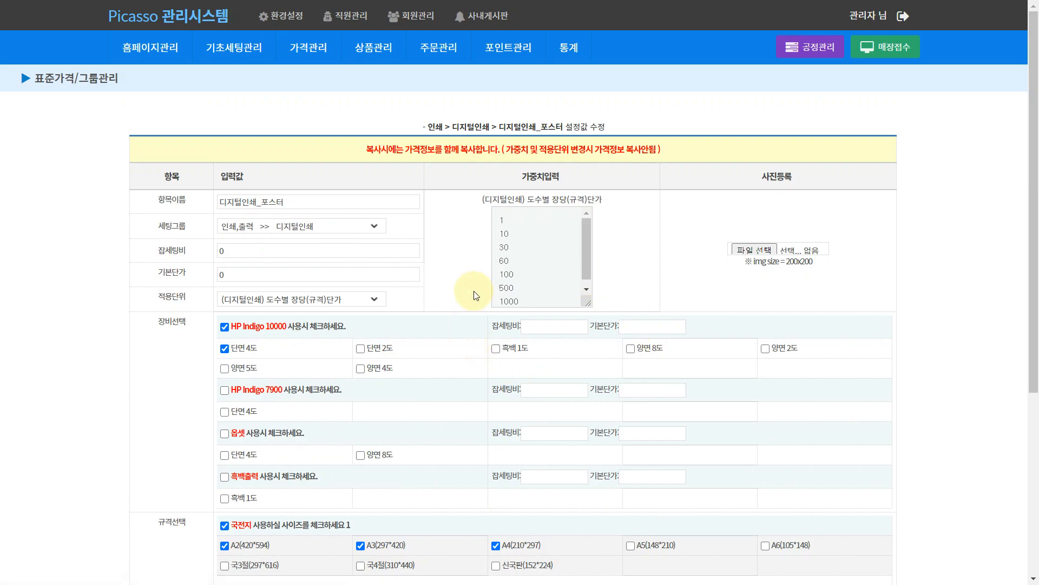
# - Go to the price registration page for the 디지털인쇄_포스터 item
pyautogui.click(456, 229)
pyautogui.click(452, 218)
pyautogui.click(458, 240)
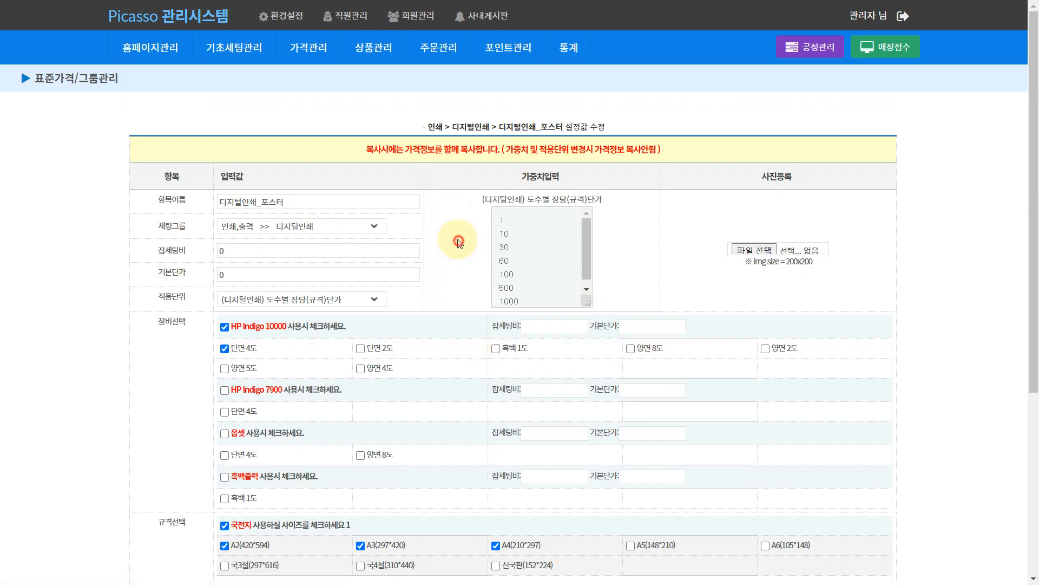
pyautogui.moveTo(361, 153); pyautogui.dragTo(717, 163)
pyautogui.click(717, 162)
pyautogui.scroll(-2, 651, 223)
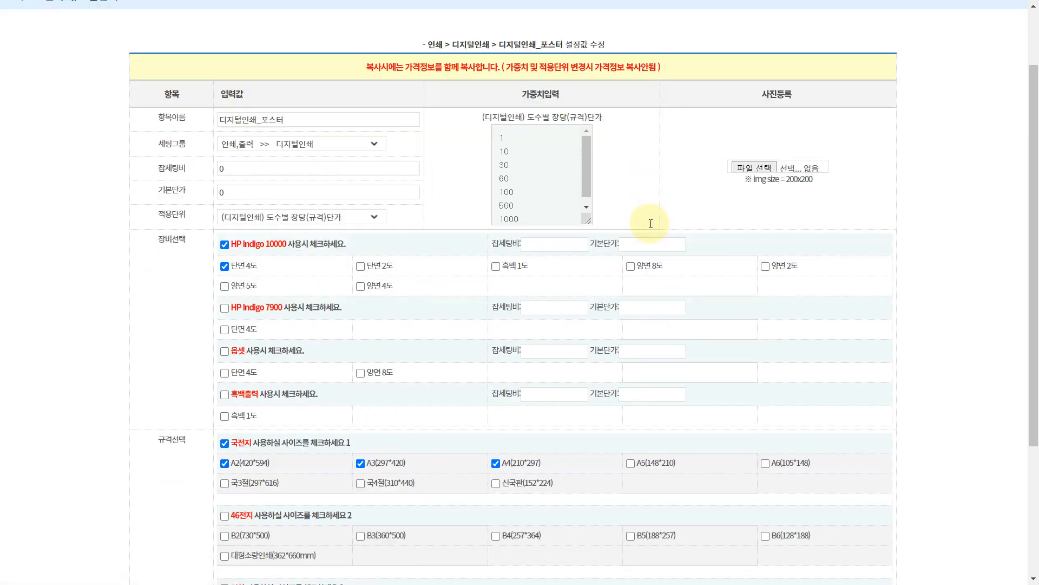
pyautogui.scroll(-4, 651, 224)
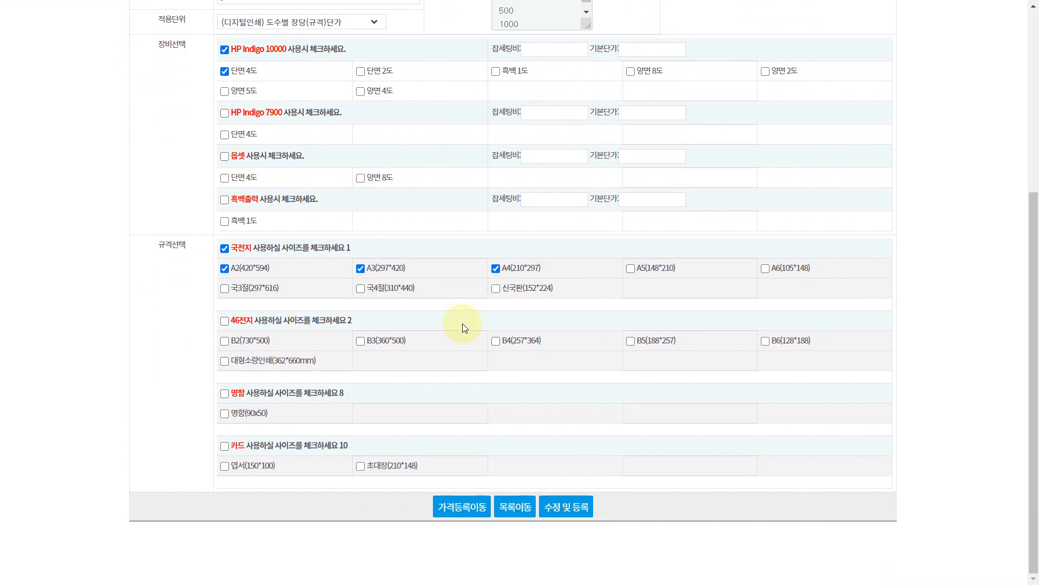
pyautogui.click(476, 511)
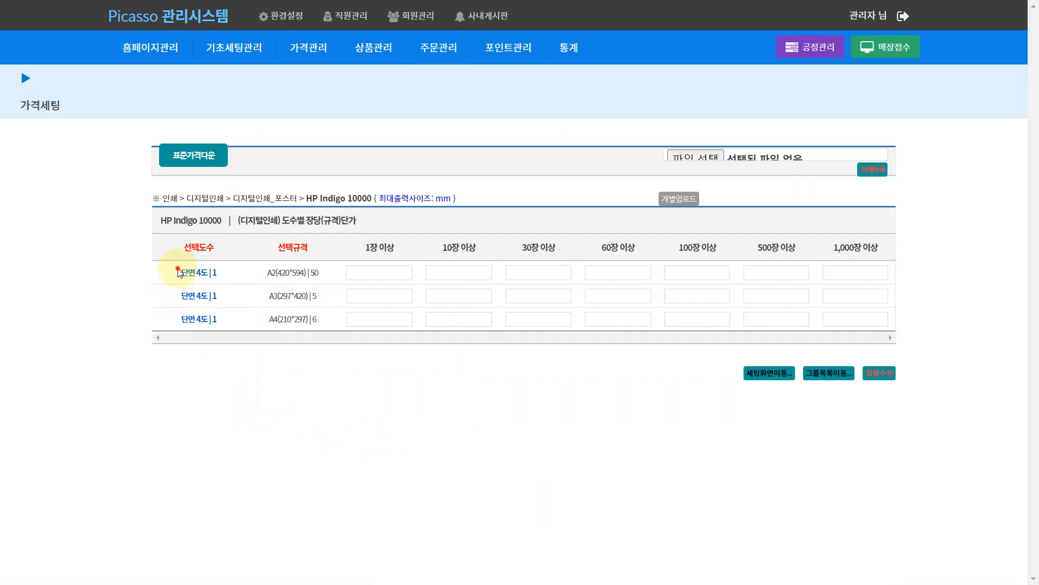
# - Examine the 선택도수 and 선택규격 columns of the HP Indigo 10000 price table
pyautogui.moveTo(180, 272); pyautogui.dragTo(210, 272)
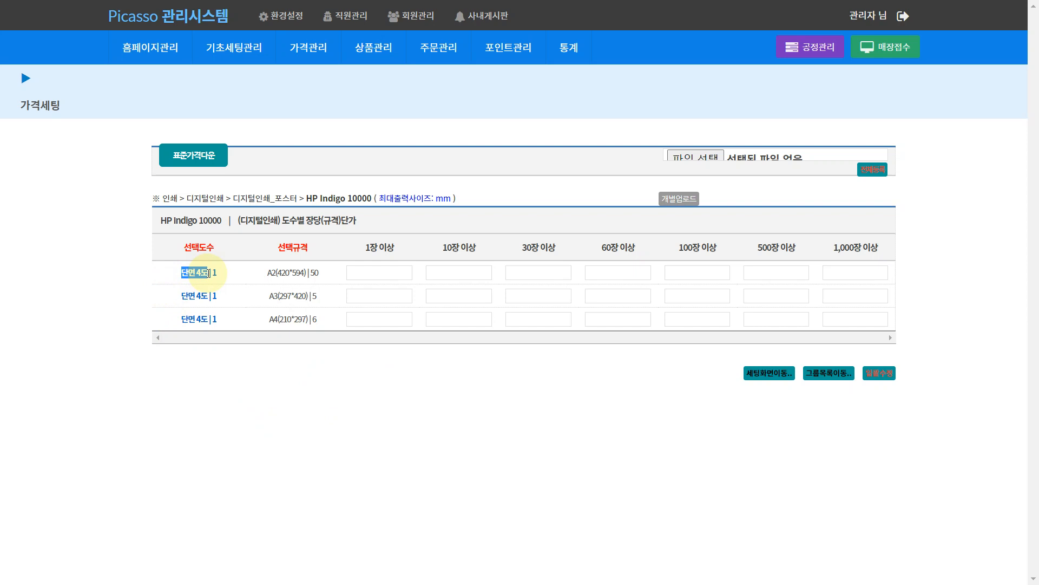
pyautogui.moveTo(209, 273)
pyautogui.mouseDown()
pyautogui.moveTo(175, 273)
pyautogui.moveTo(211, 253)
pyautogui.mouseUp()
pyautogui.click(176, 273)
pyautogui.click(211, 252)
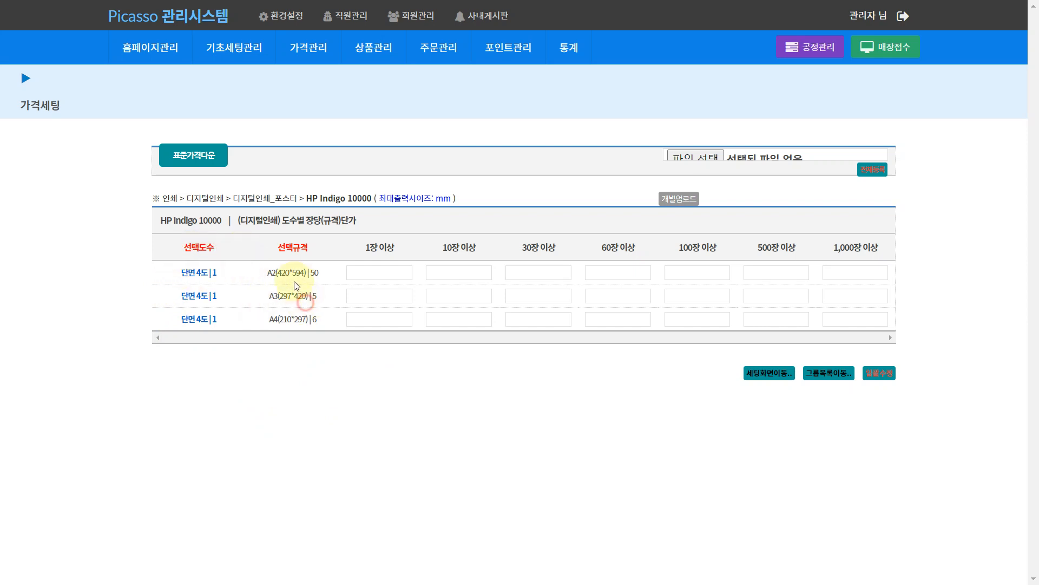
pyautogui.moveTo(277, 250); pyautogui.dragTo(291, 319)
pyautogui.click(265, 273)
pyautogui.click(287, 320)
pyautogui.click(468, 374)
# - Fill the A2(420*594) row's prices from 1장 to 1,000장 with 10000, 9000, 8000, 7000, 6500, 6000 and 5500
pyautogui.click(379, 271)
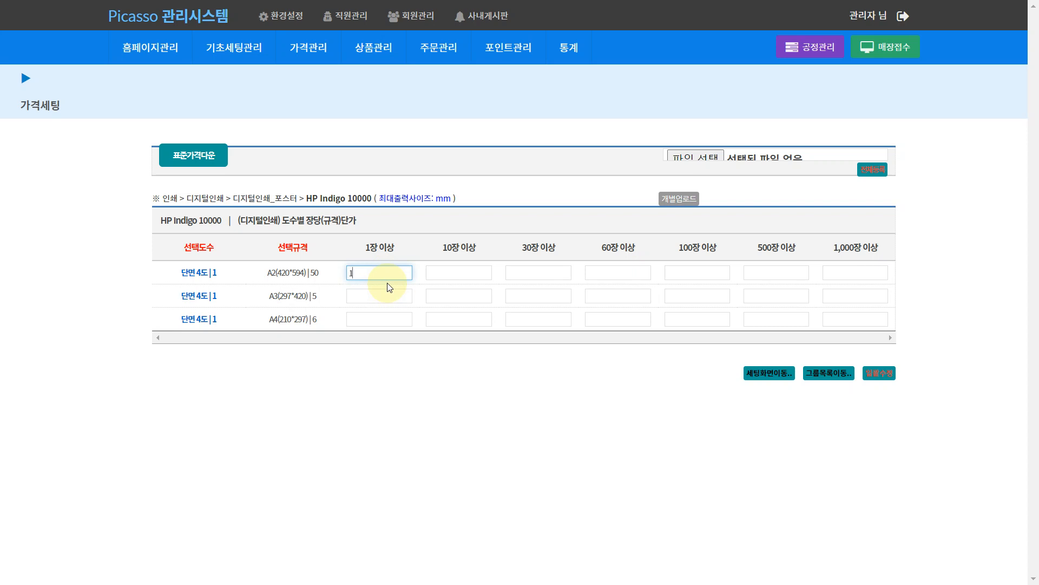
pyautogui.click(439, 275)
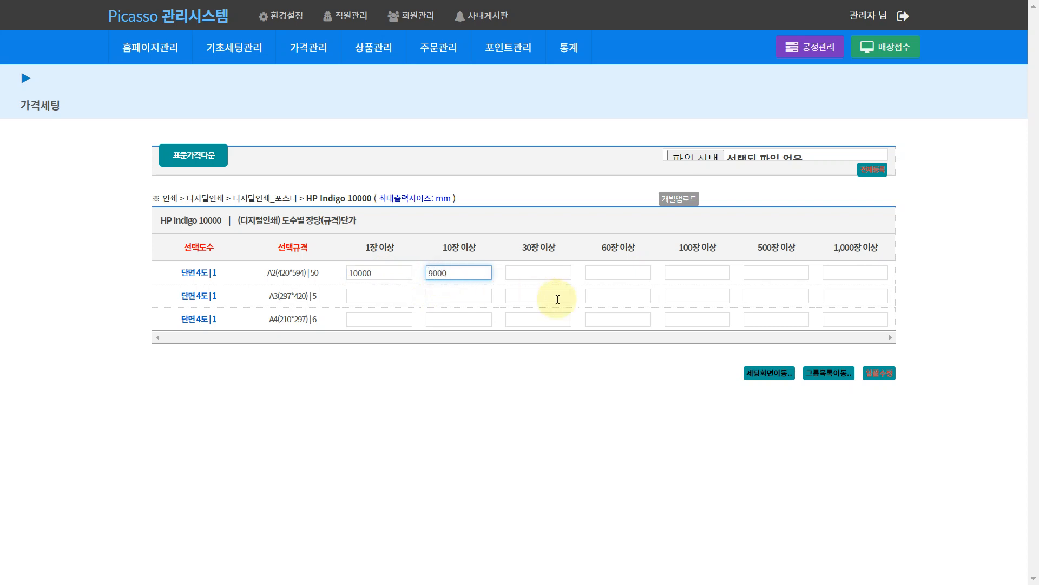
pyautogui.press('Tab')
pyautogui.press('Tab')
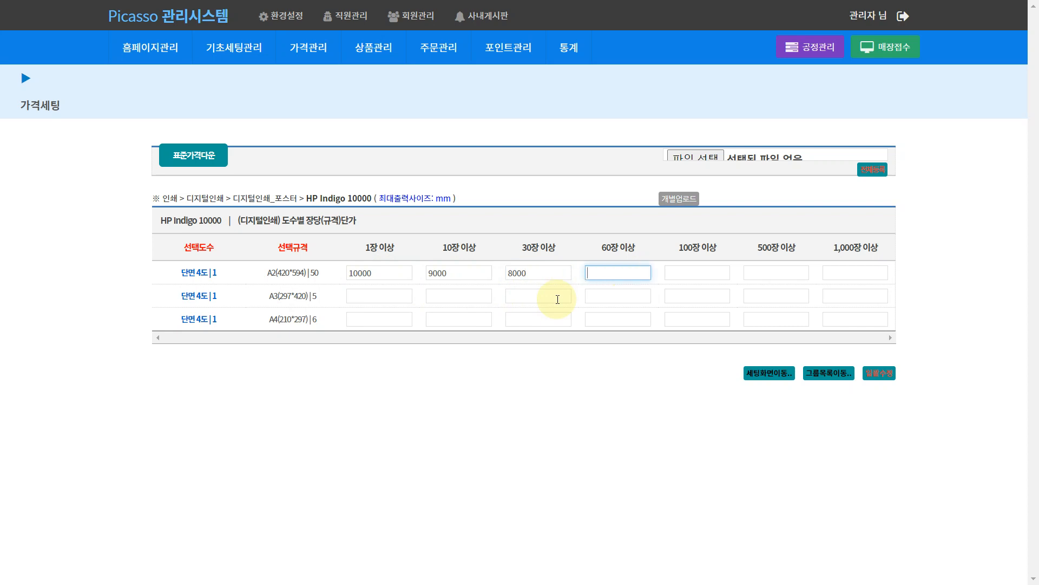
pyautogui.write('7000')
pyautogui.press('Tab')
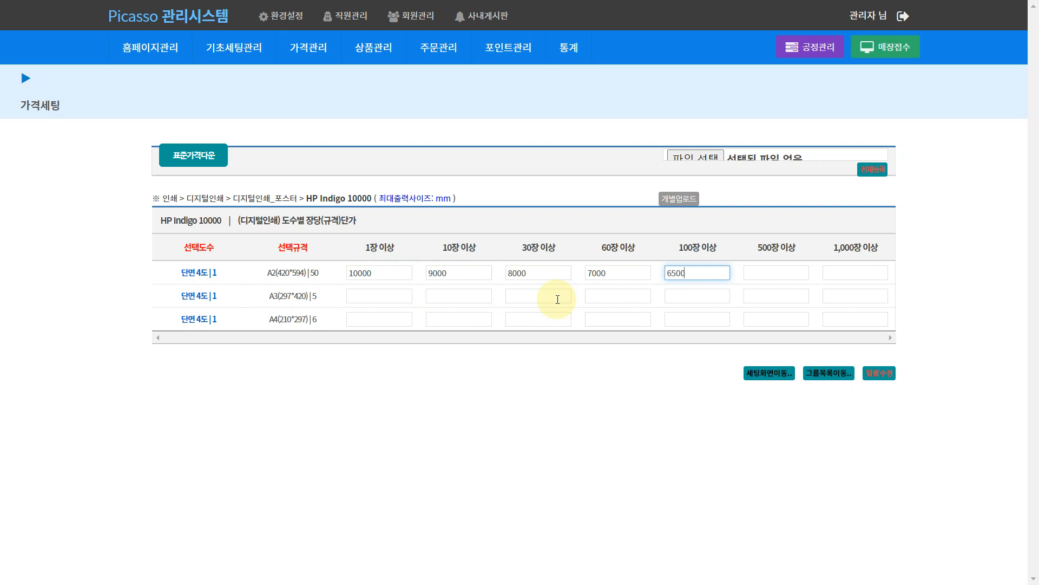
pyautogui.press('Tab')
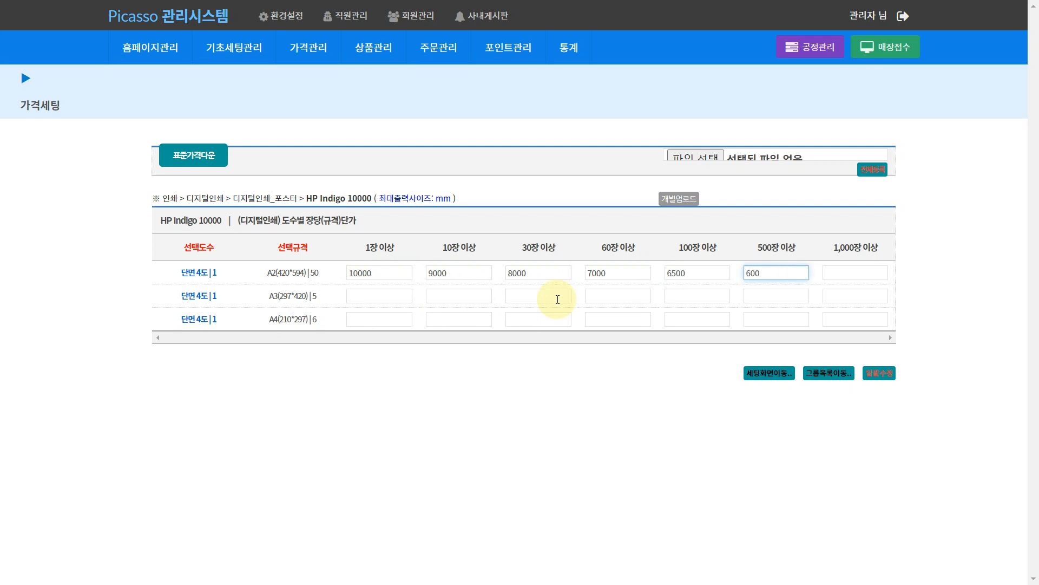
pyautogui.press('Tab')
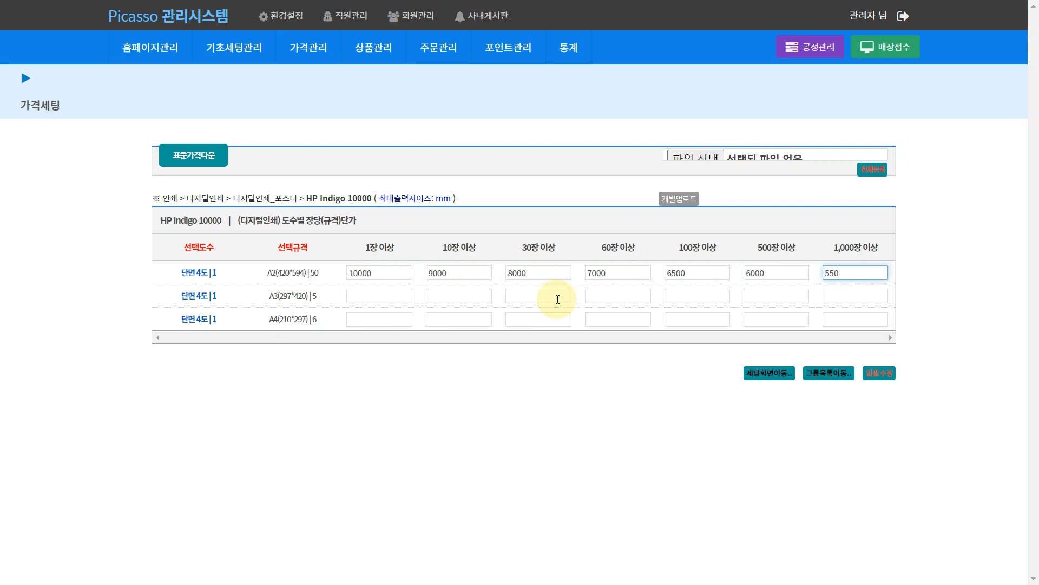
pyautogui.click(518, 421)
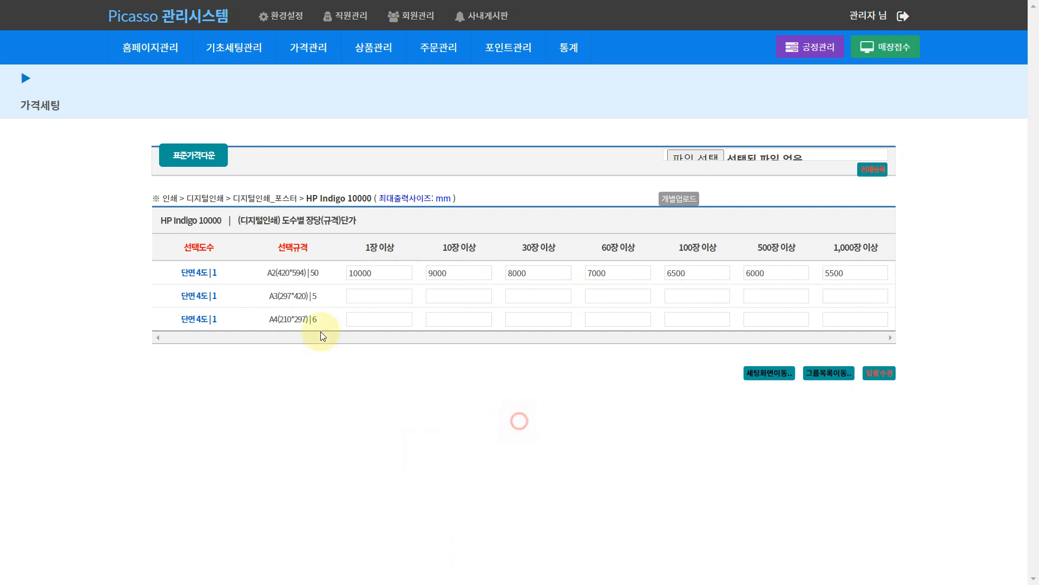
# - Fill the A3(297*420) row's prices from 1장 to 500장 with 6000, 5500, 1, 2, 3 and 4
pyautogui.moveTo(263, 295); pyautogui.dragTo(310, 305)
pyautogui.click(308, 306)
pyautogui.moveTo(374, 274); pyautogui.dragTo(322, 275)
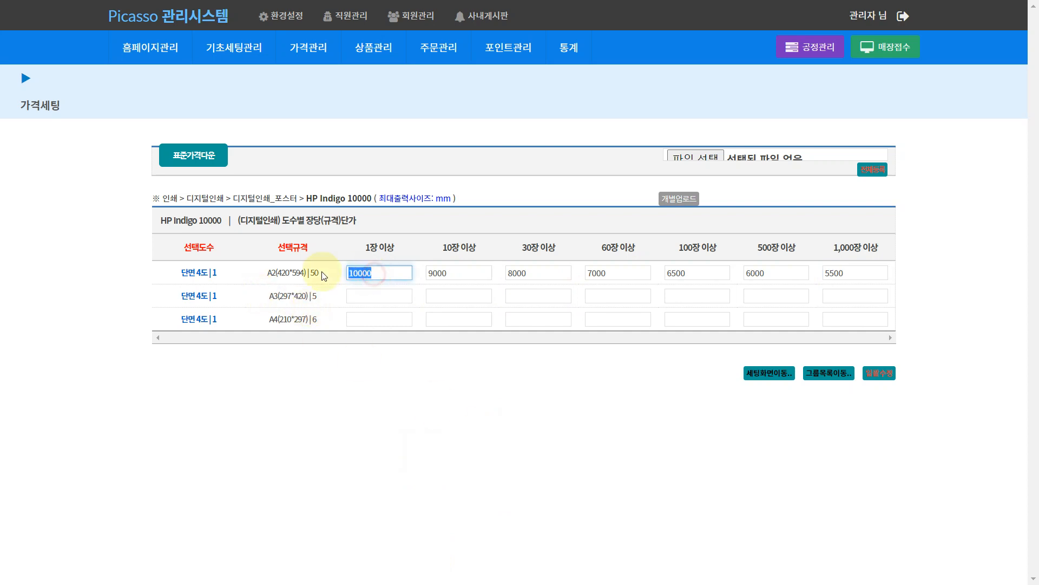
pyautogui.click(378, 299)
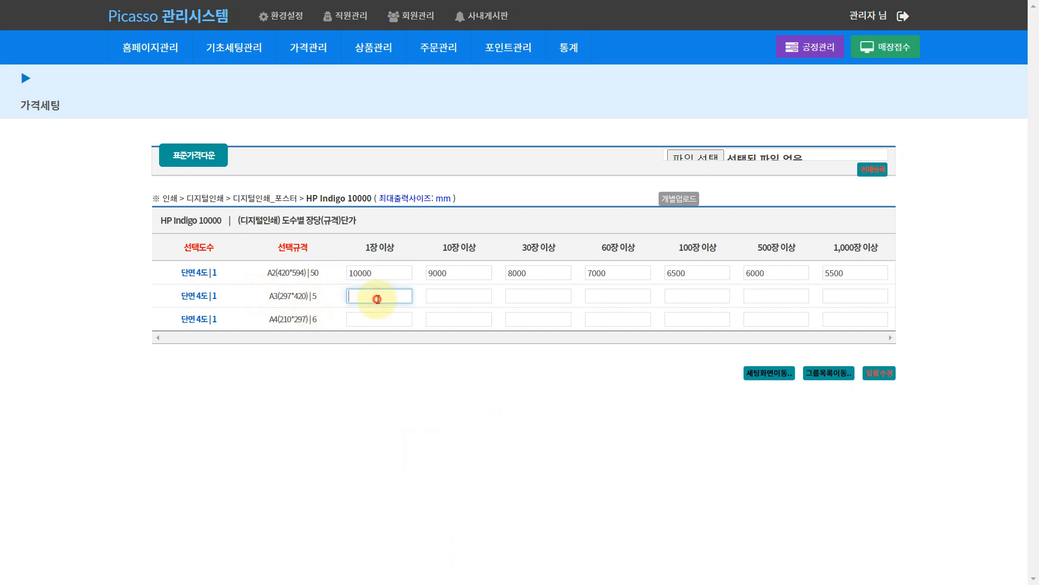
pyautogui.click(442, 303)
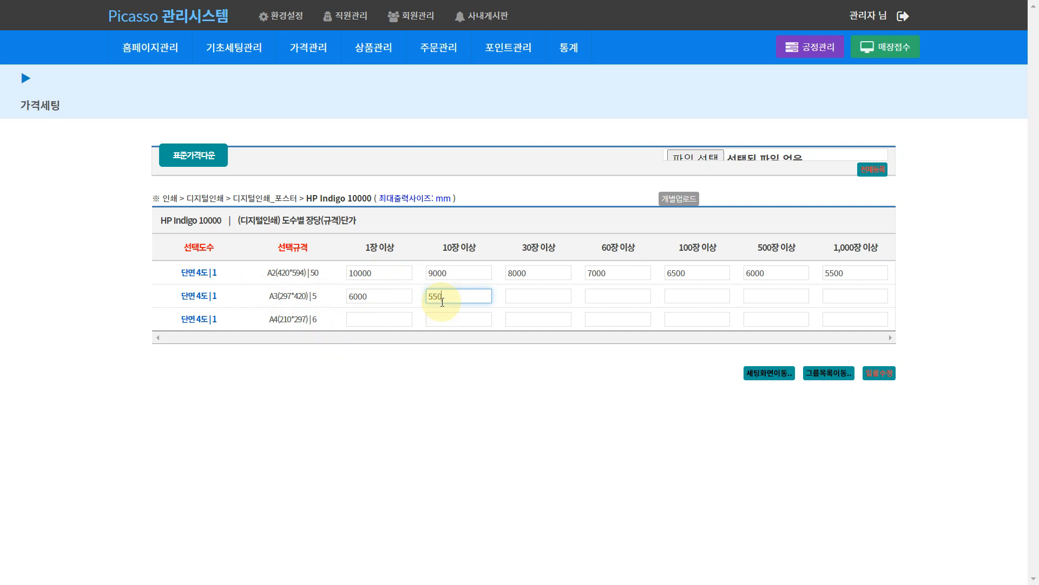
pyautogui.press('Tab')
pyautogui.write('1')
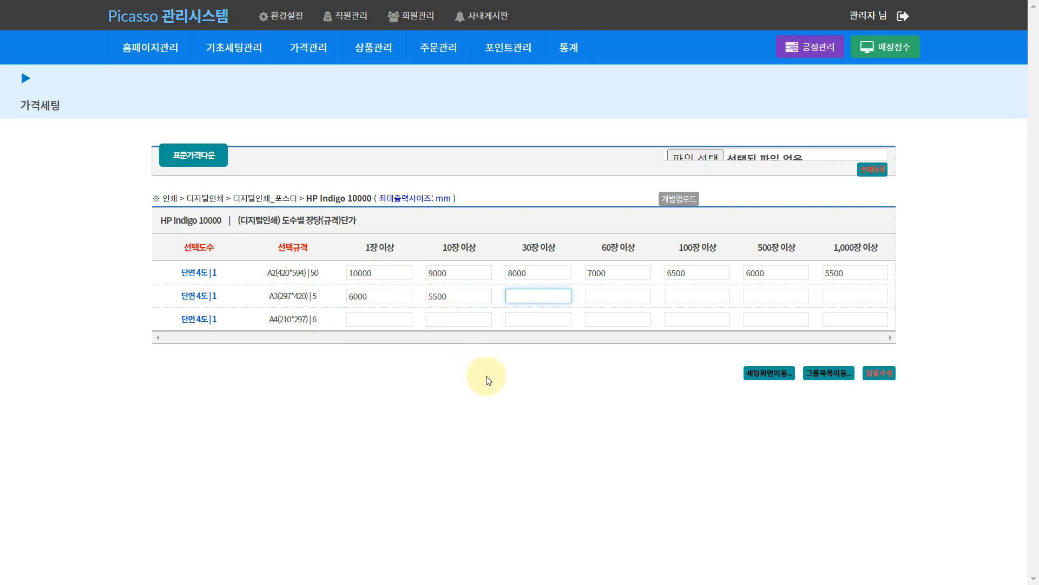
pyautogui.click(617, 298)
pyautogui.write('2')
pyautogui.click(704, 296)
pyautogui.write('3')
pyautogui.click(780, 297)
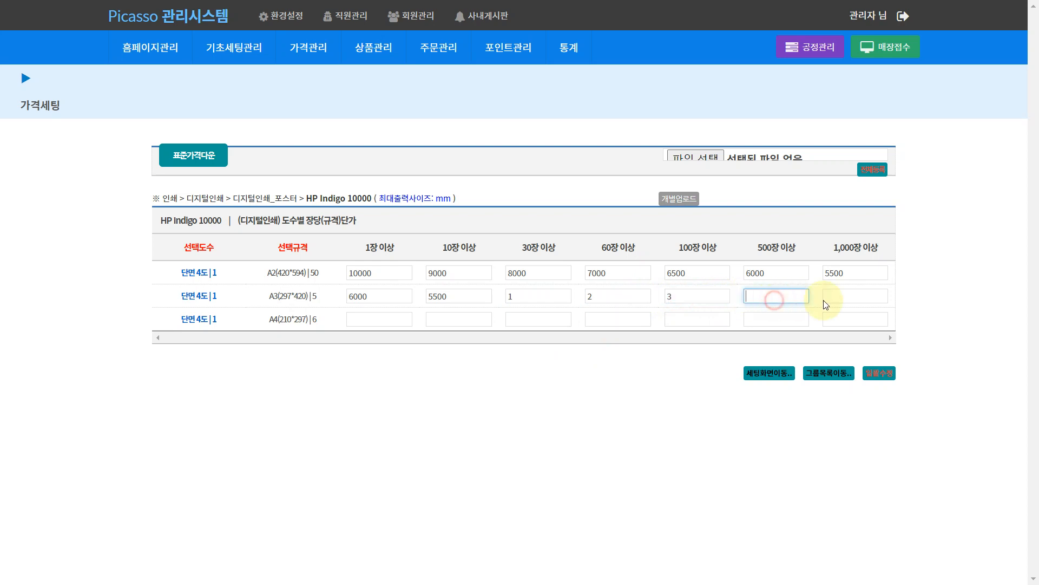
pyautogui.write('4')
pyautogui.click(856, 296)
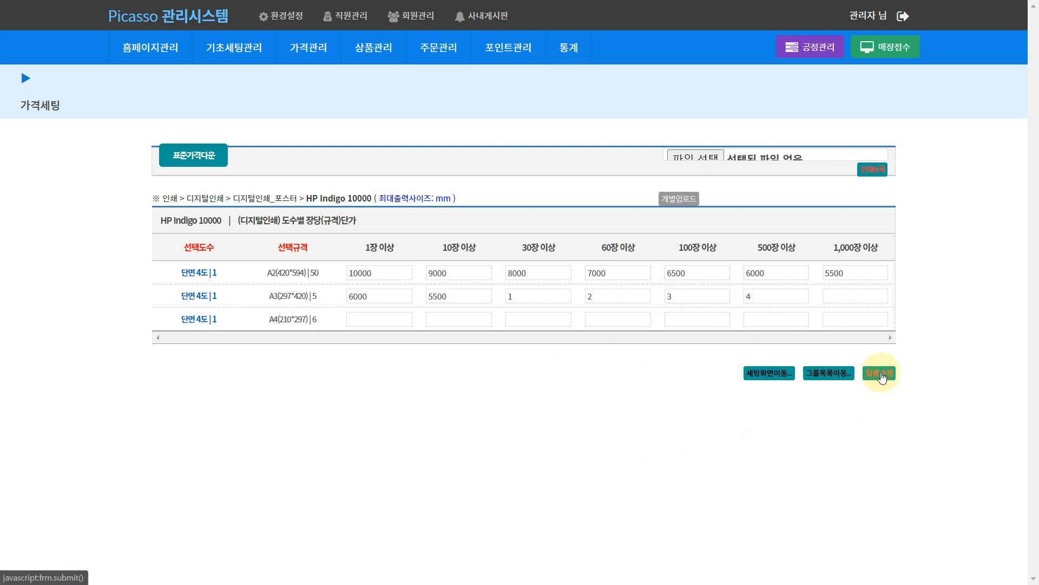
# - Save all entered prices in bulk and confirm the update
pyautogui.click(881, 376)
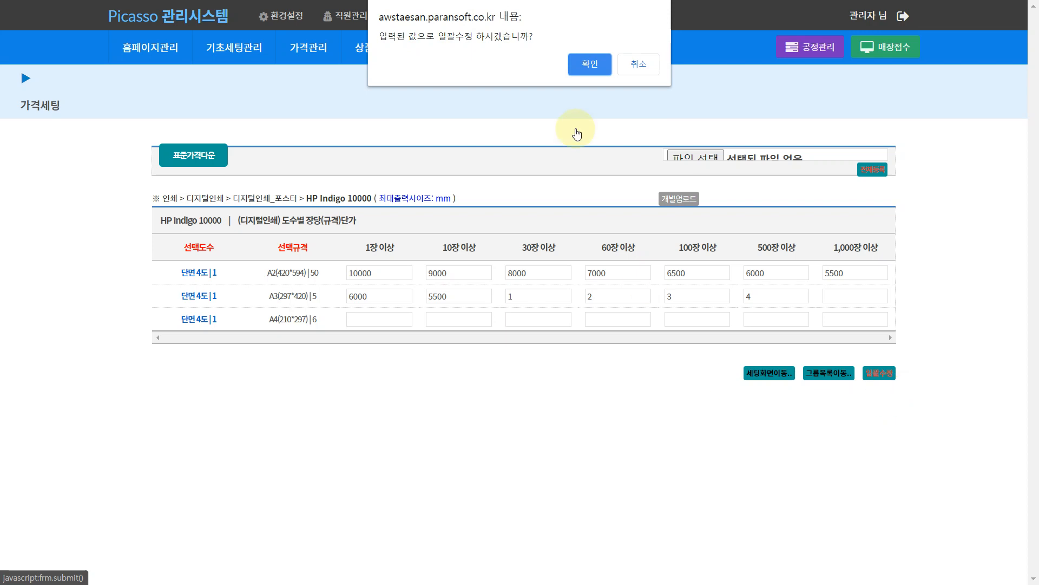
pyautogui.click(593, 66)
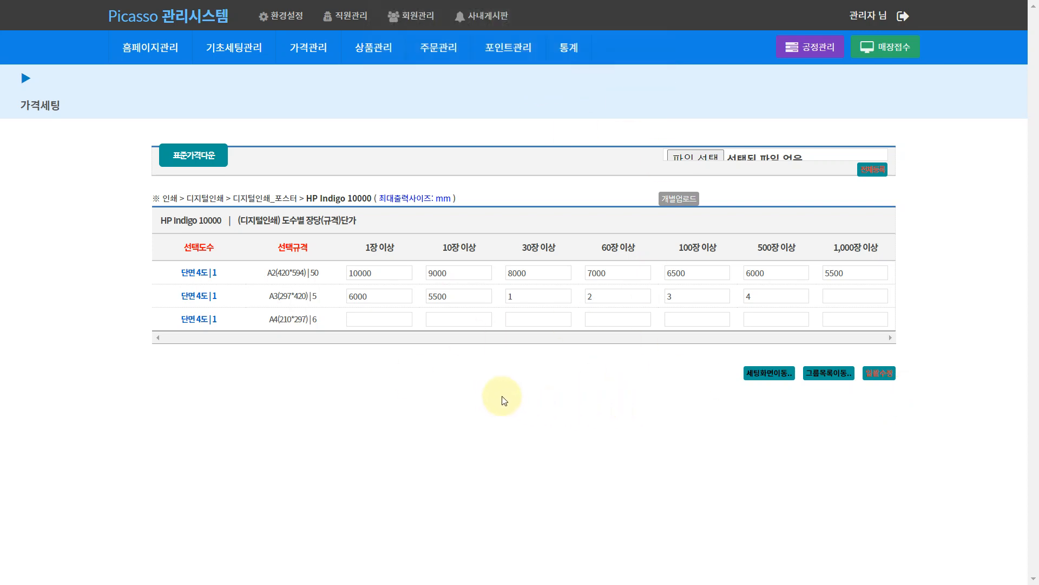
pyautogui.click(580, 417)
pyautogui.click(506, 439)
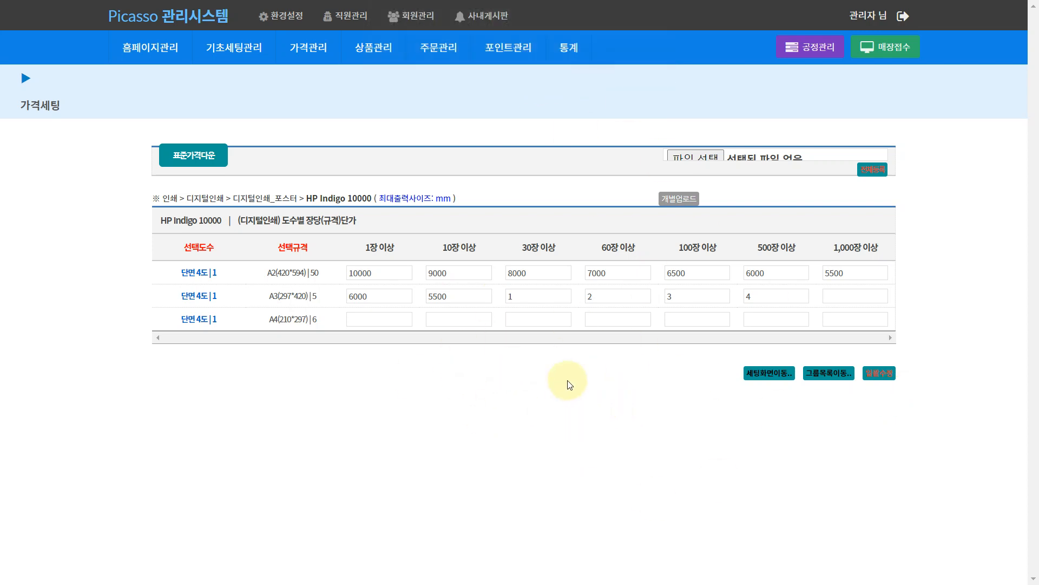
pyautogui.click(407, 412)
pyautogui.click(411, 426)
# - Review the rows of the HP Indigo 10000 price table, including the empty A4(210*297) price fields
pyautogui.moveTo(181, 274); pyautogui.dragTo(327, 328)
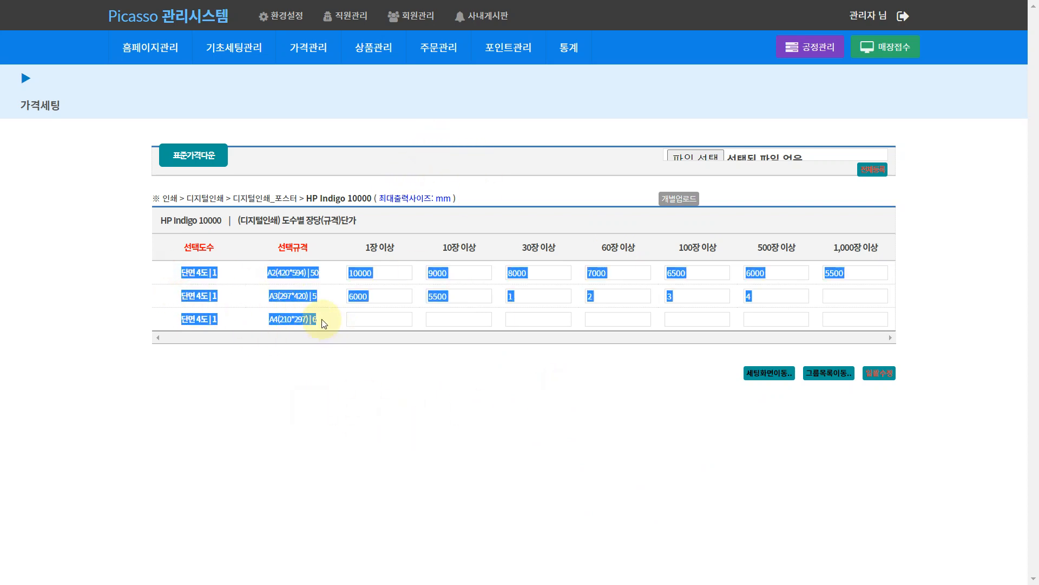
pyautogui.click(204, 274)
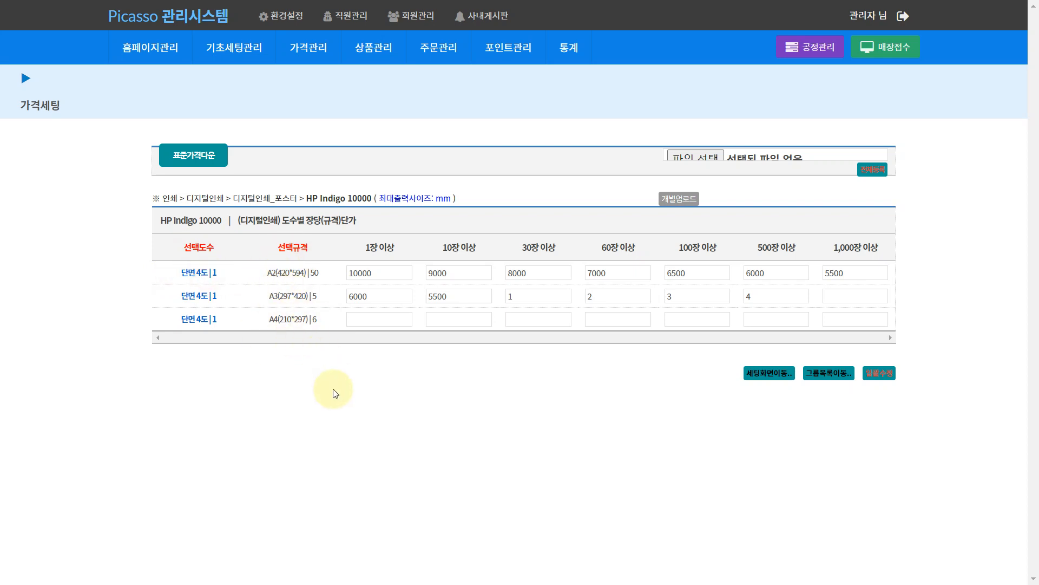
pyautogui.click(400, 271)
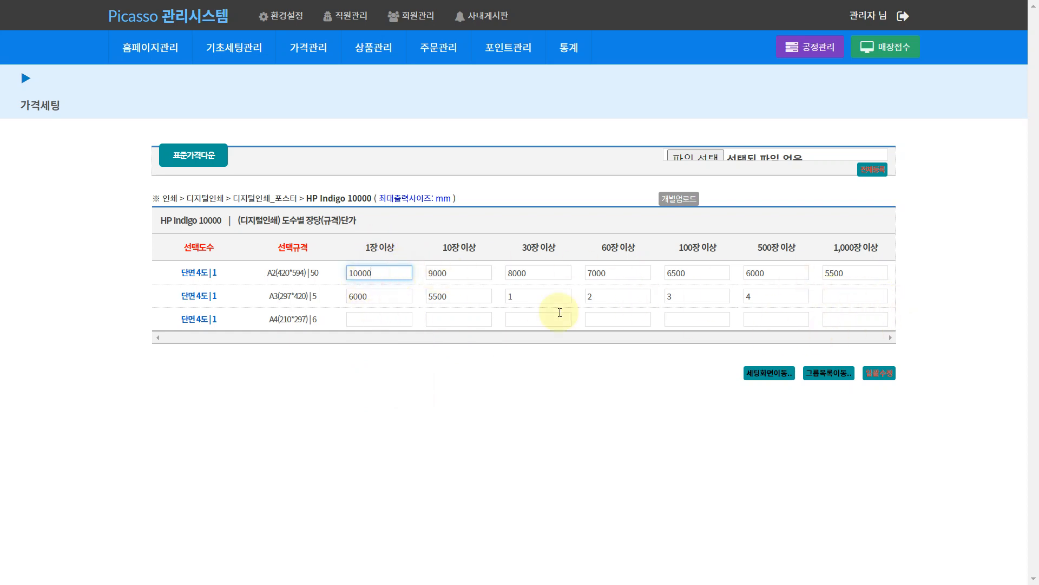
pyautogui.click(477, 389)
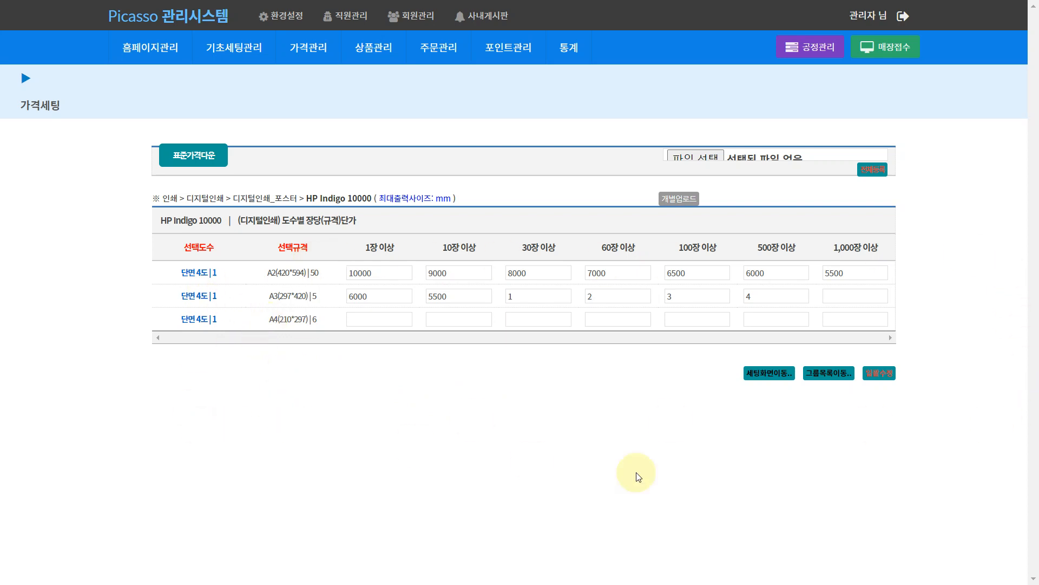
pyautogui.click(455, 323)
pyautogui.click(536, 319)
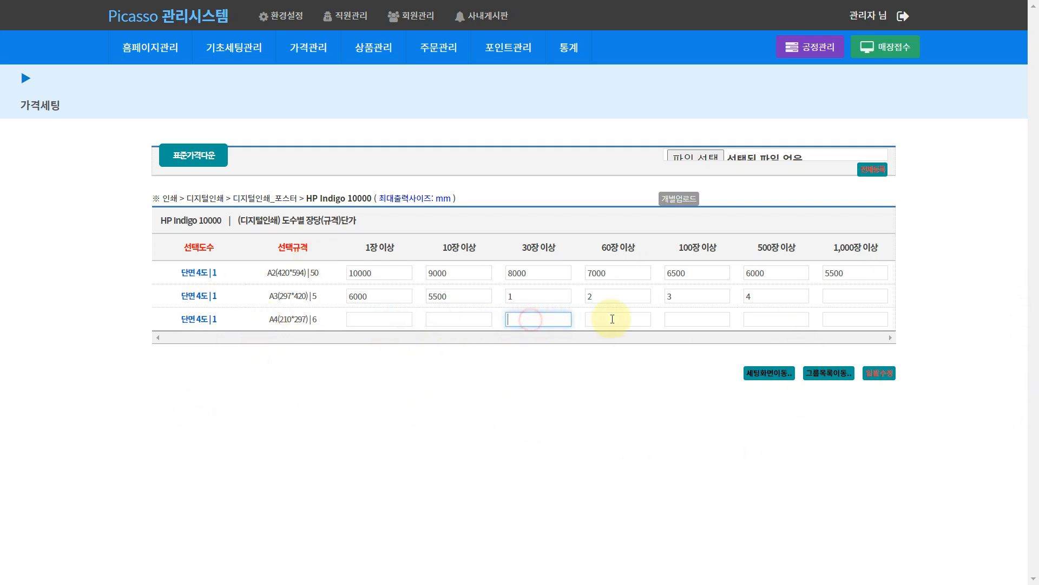
pyautogui.click(612, 319)
pyautogui.click(720, 320)
pyautogui.click(789, 319)
pyautogui.click(858, 319)
pyautogui.click(308, 411)
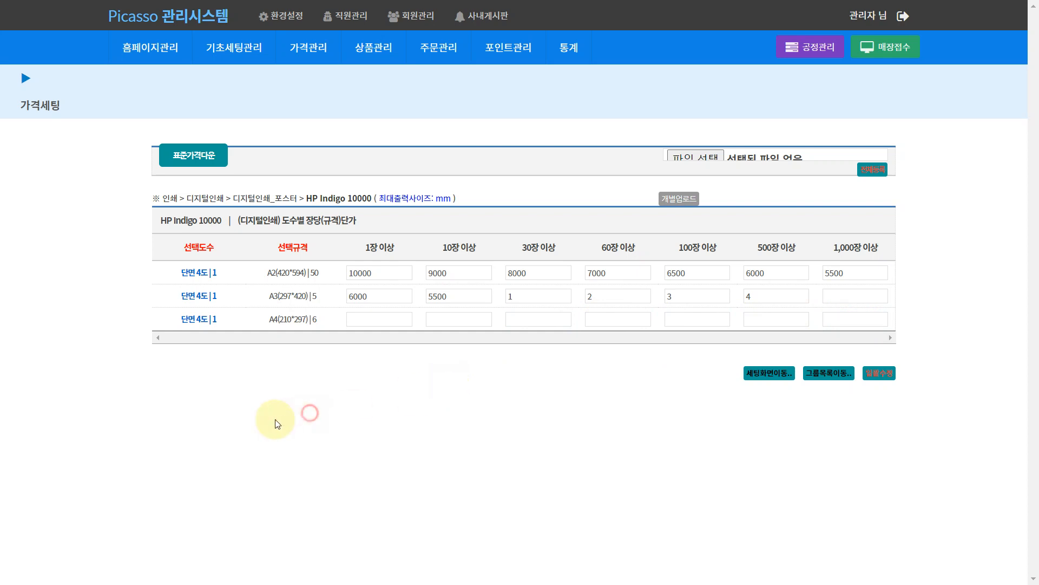
# - Download the standard price sheet and open it in Excel despite the format warning, with editing enabled
pyautogui.click(214, 162)
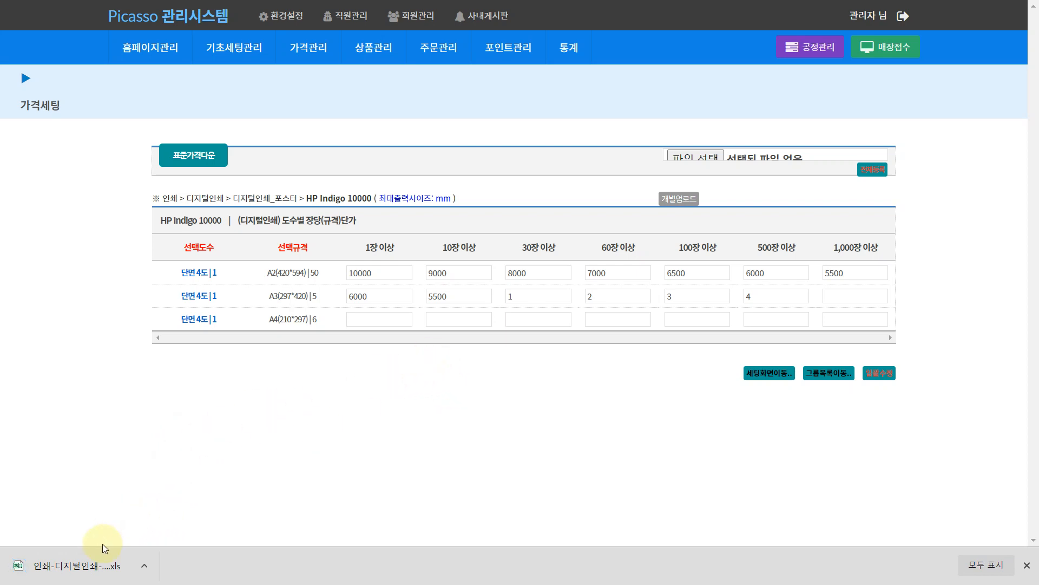
pyautogui.click(82, 564)
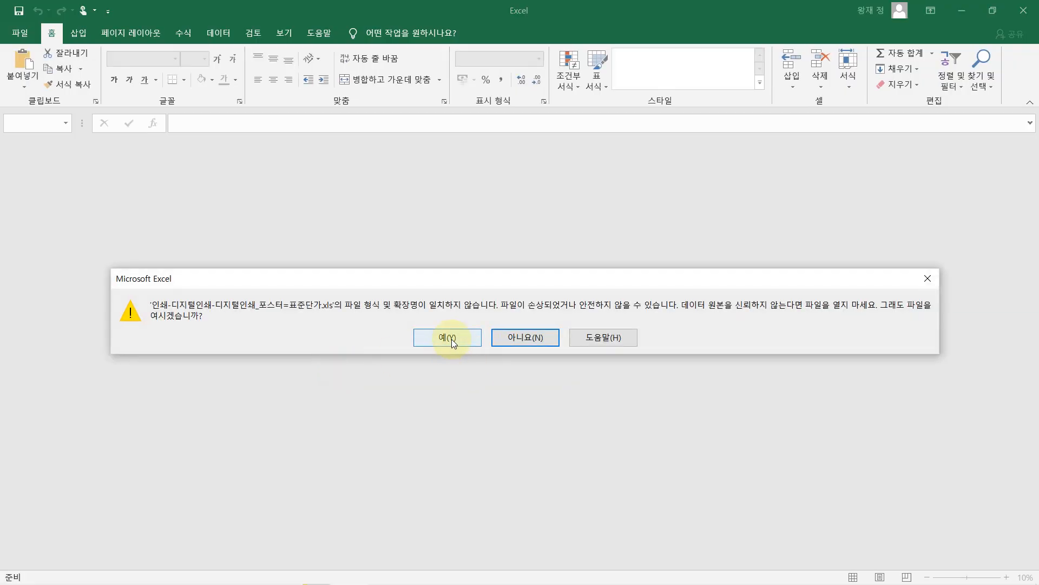
pyautogui.click(447, 337)
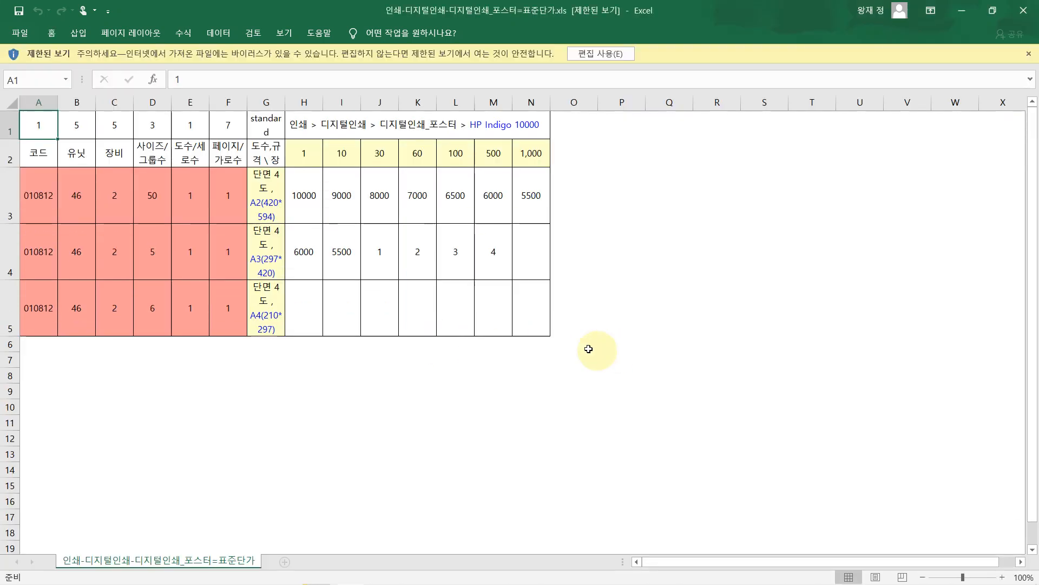
pyautogui.click(671, 265)
pyautogui.click(598, 55)
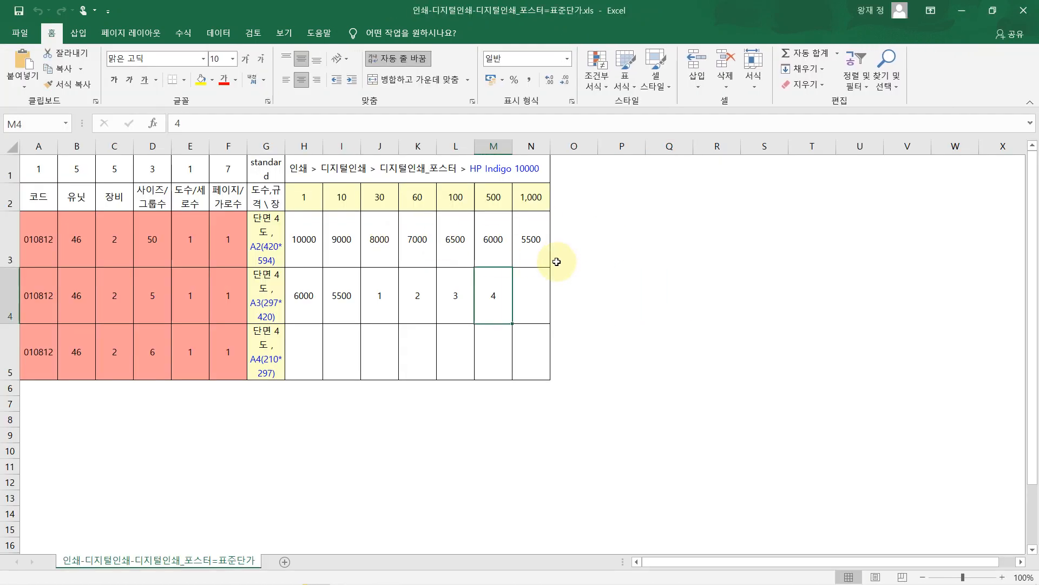
# - Examine the existing price cells for A2, A3 and A4 across the quantity columns 1 to 1,000
pyautogui.click(425, 304)
pyautogui.click(499, 307)
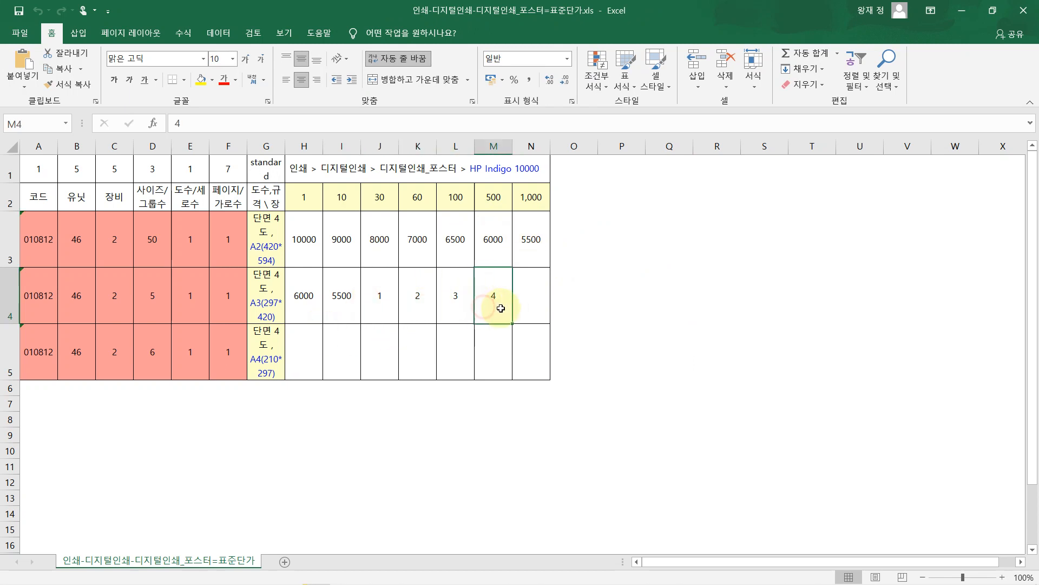
pyautogui.click(457, 308)
pyautogui.click(486, 306)
pyautogui.click(521, 307)
pyautogui.click(401, 342)
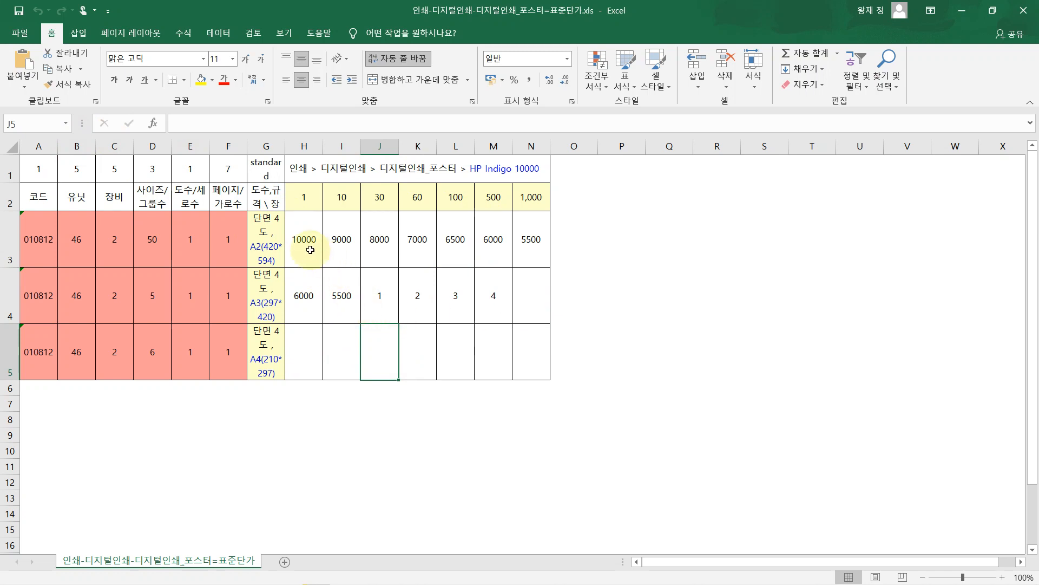
pyautogui.moveTo(304, 238); pyautogui.dragTo(522, 361)
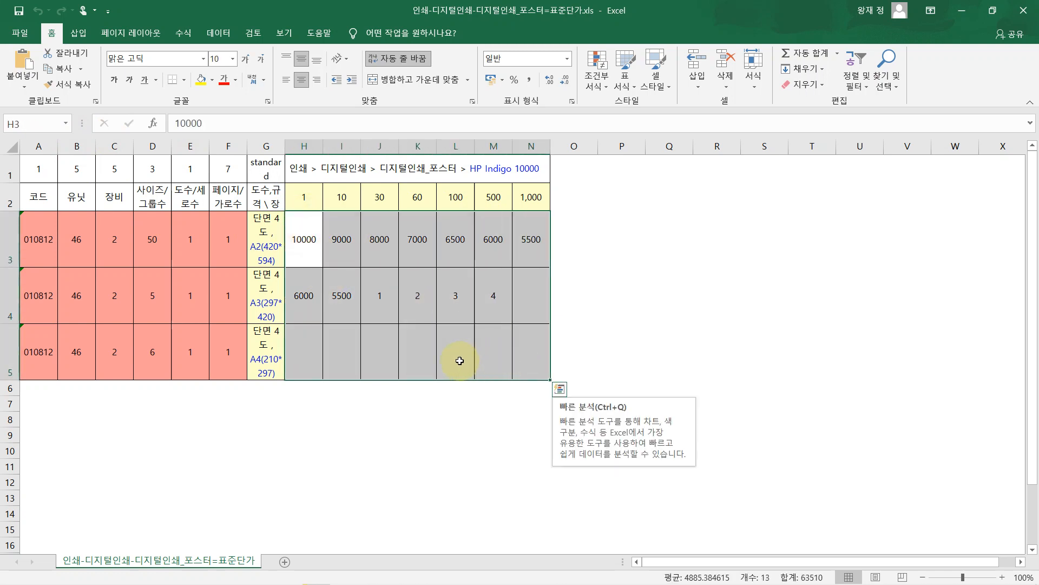
# - Widen column G so that each 도수,규격 label fits on a single line
pyautogui.click(327, 415)
pyautogui.moveTo(285, 145); pyautogui.dragTo(352, 146)
pyautogui.click(485, 351)
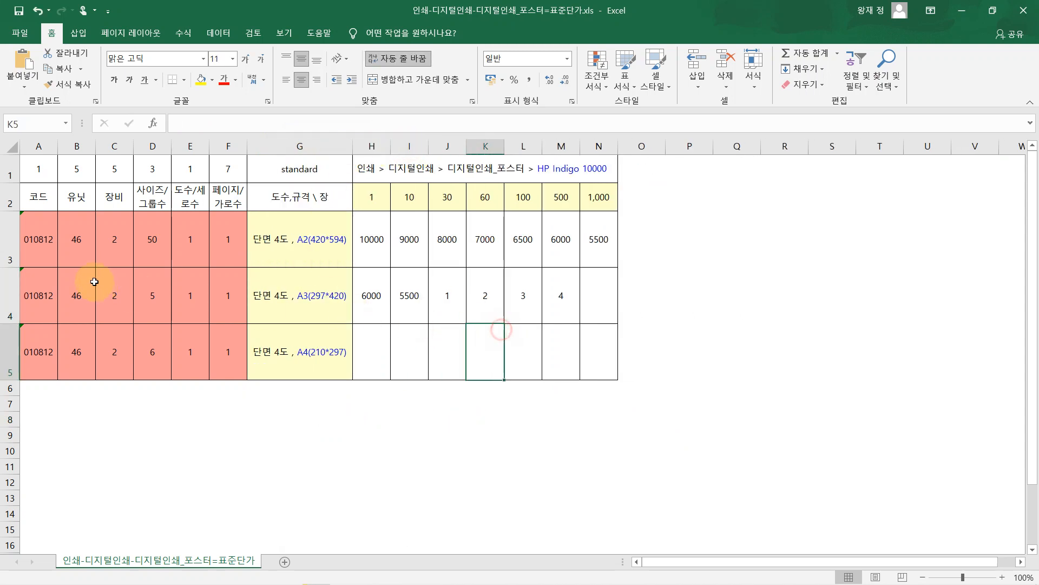
# - Examine the code and size cells in columns A to G, the heading rows, and the price range H3:N5
pyautogui.moveTo(41, 235); pyautogui.dragTo(277, 351)
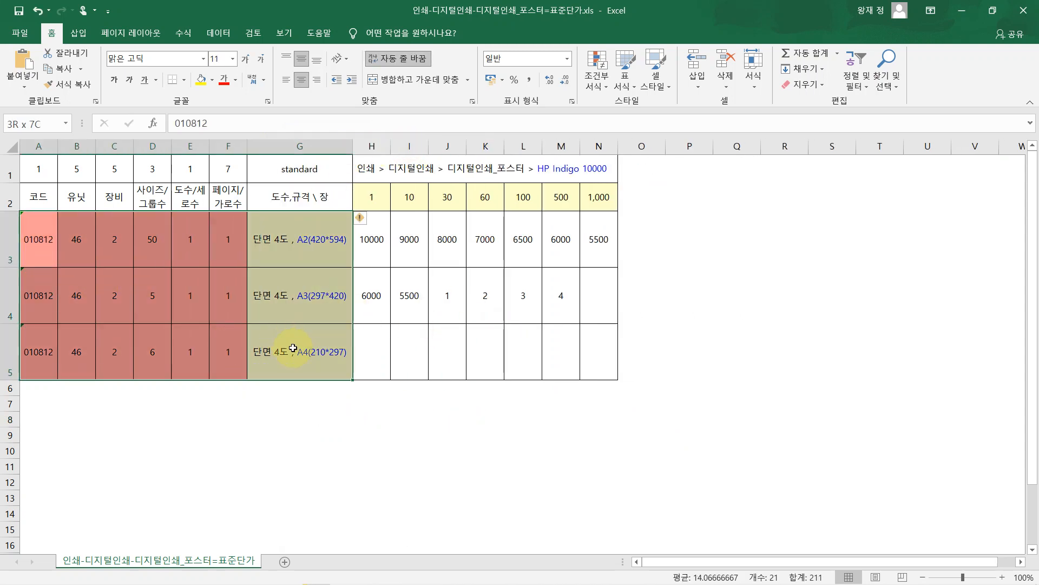
pyautogui.moveTo(599, 196); pyautogui.dragTo(38, 174)
pyautogui.click(401, 419)
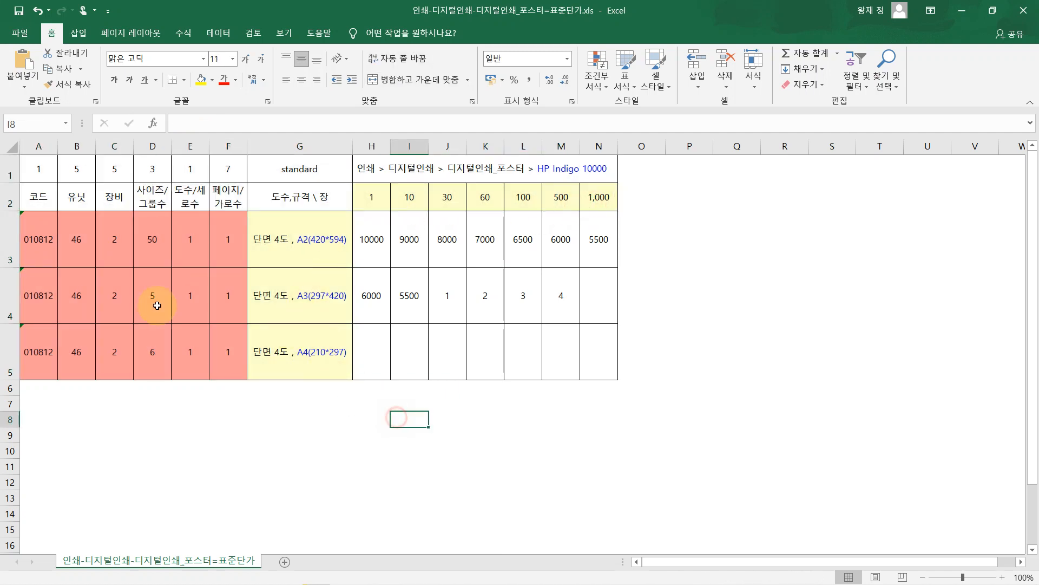
pyautogui.moveTo(44, 232); pyautogui.dragTo(290, 349)
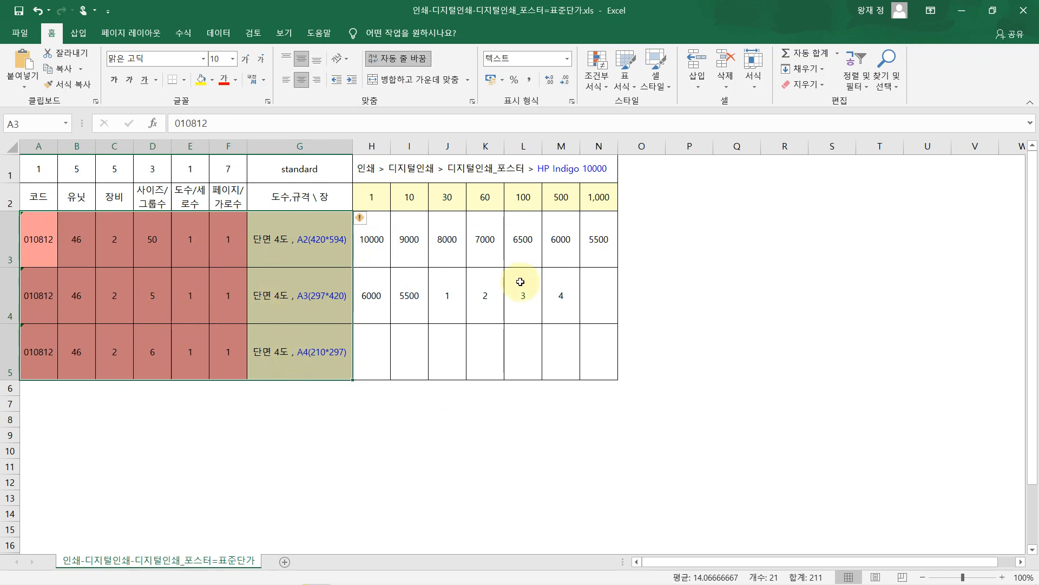
pyautogui.click(568, 368)
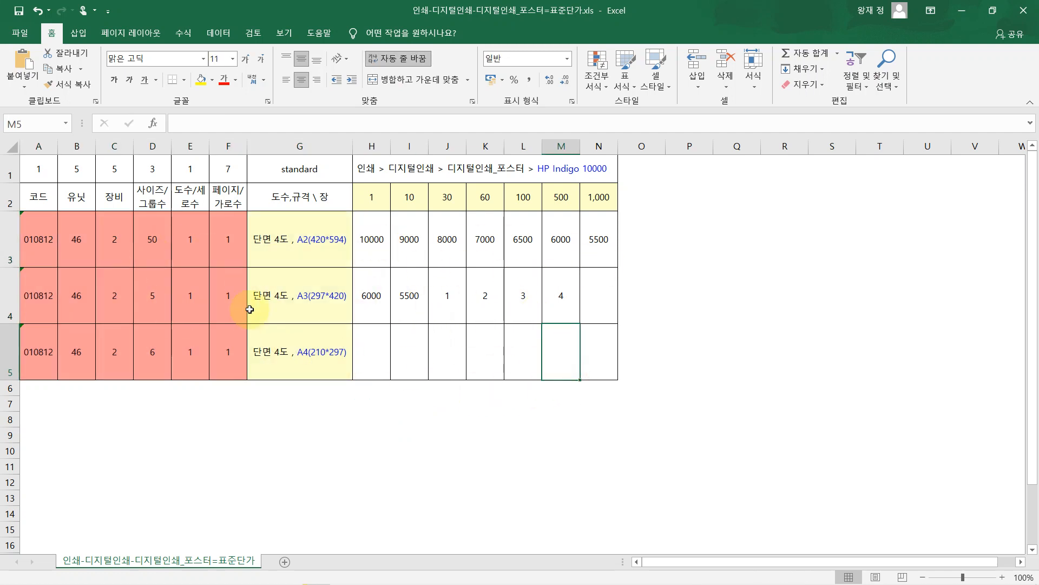
pyautogui.click(116, 232)
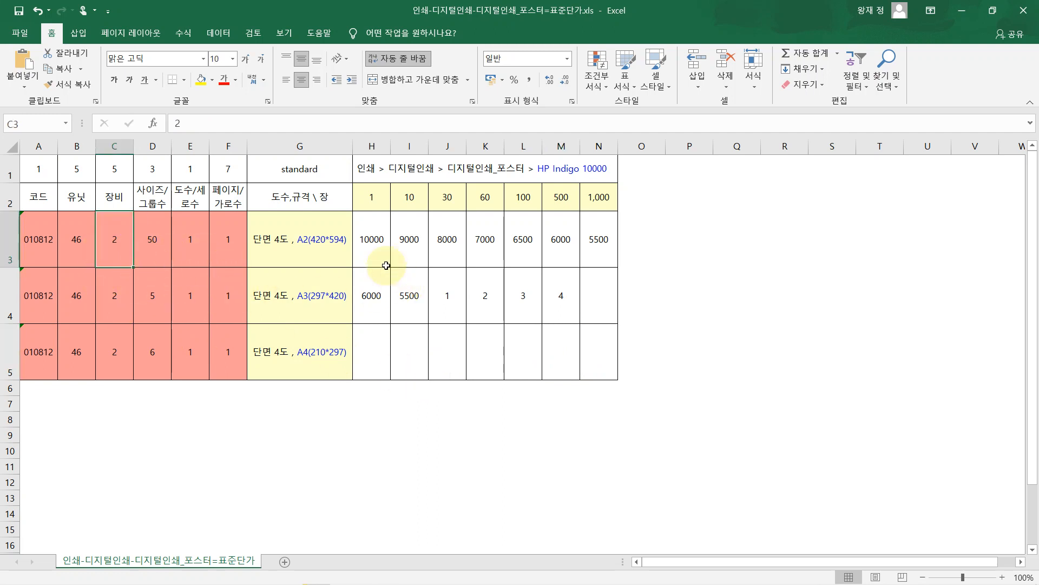
pyautogui.moveTo(370, 232); pyautogui.dragTo(594, 355)
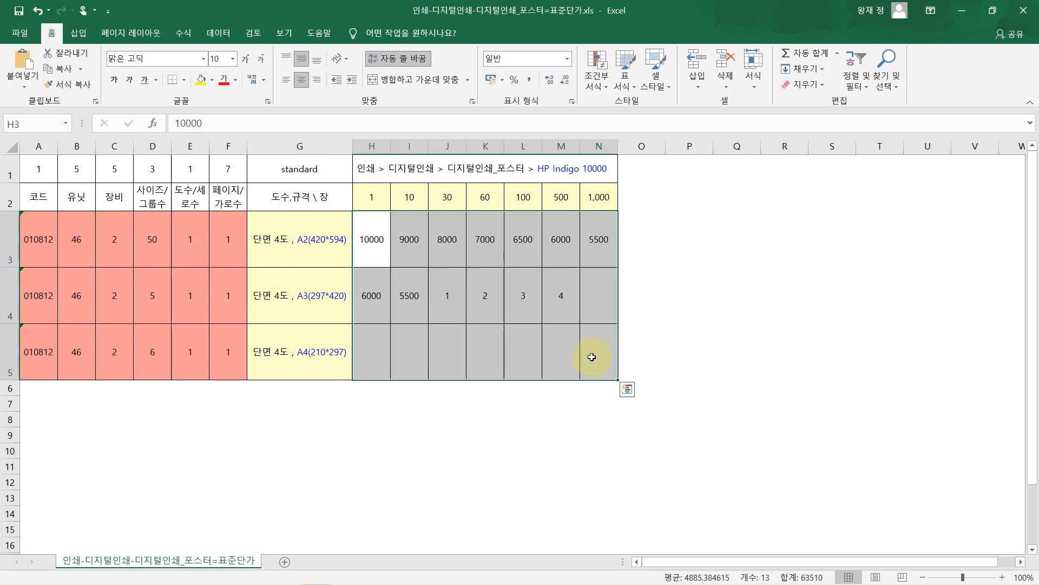
pyautogui.click(518, 416)
pyautogui.click(439, 420)
pyautogui.click(388, 414)
# - Fill the A3(297*420) row's prices from 30 to 1,000 with 5000, 4500, 4000, 3500 and 3000, and fit the row height
pyautogui.click(475, 404)
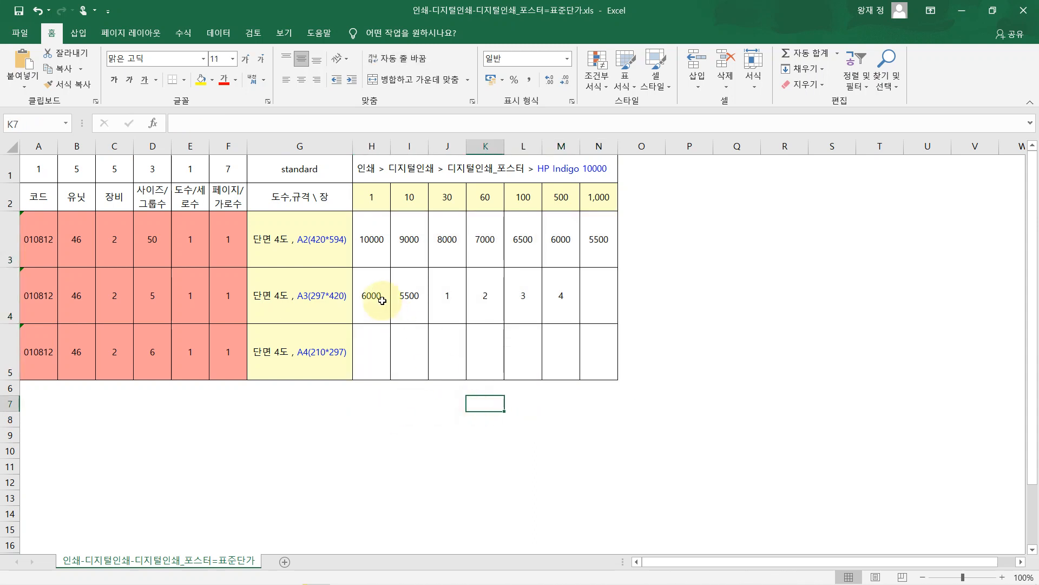
pyautogui.moveTo(382, 300); pyautogui.dragTo(621, 327)
pyautogui.click(563, 377)
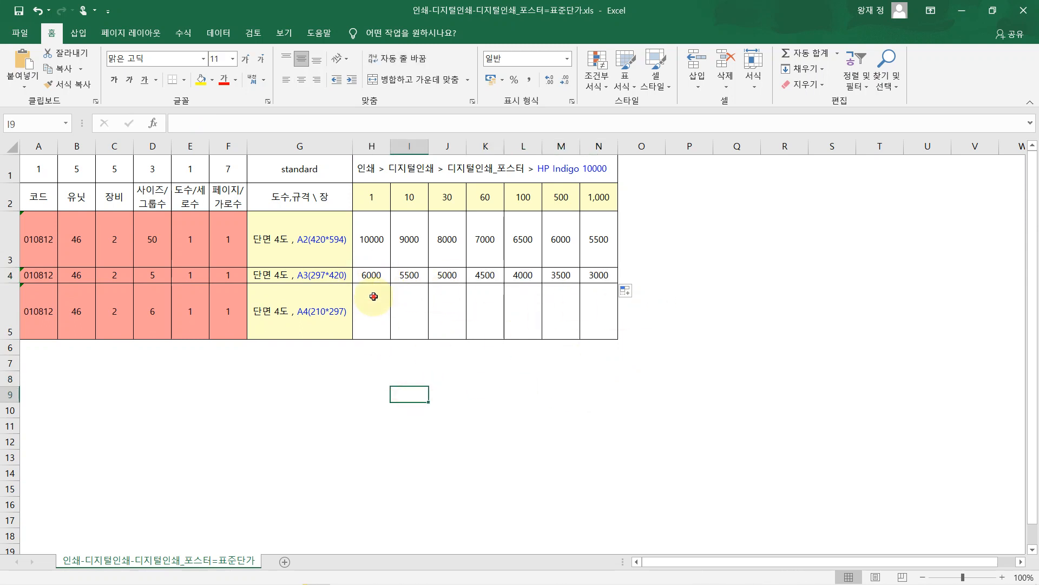
# - Fit the A4(210*297) row's height and fill its prices from 1 to 1,000 with 2000, 1900, 1800, 1700, 1600, 1500 and 1400
pyautogui.click(373, 299)
pyautogui.moveTo(376, 260); pyautogui.dragTo(387, 327)
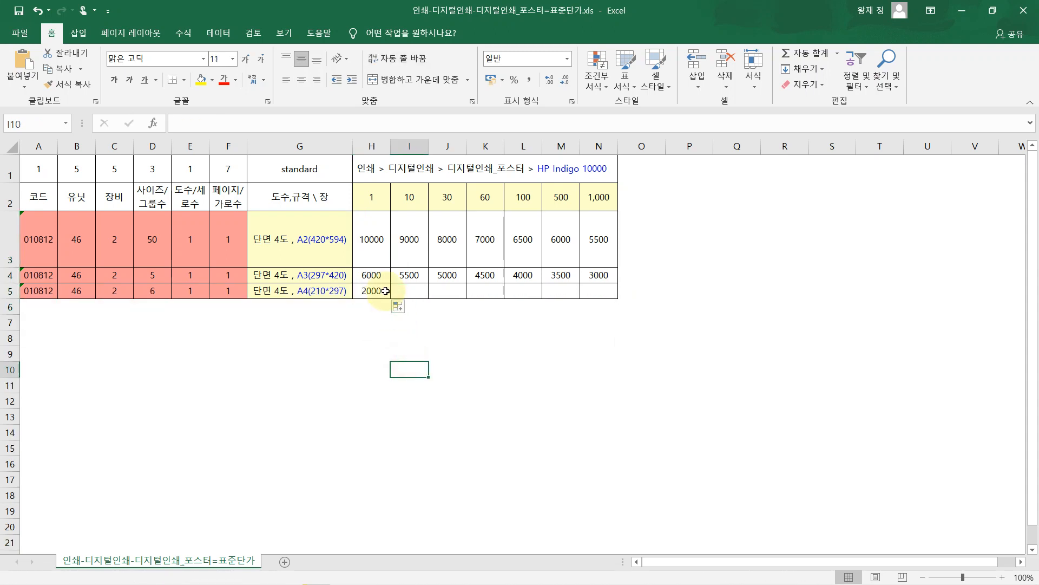
pyautogui.moveTo(422, 250); pyautogui.dragTo(428, 298)
pyautogui.click(406, 290)
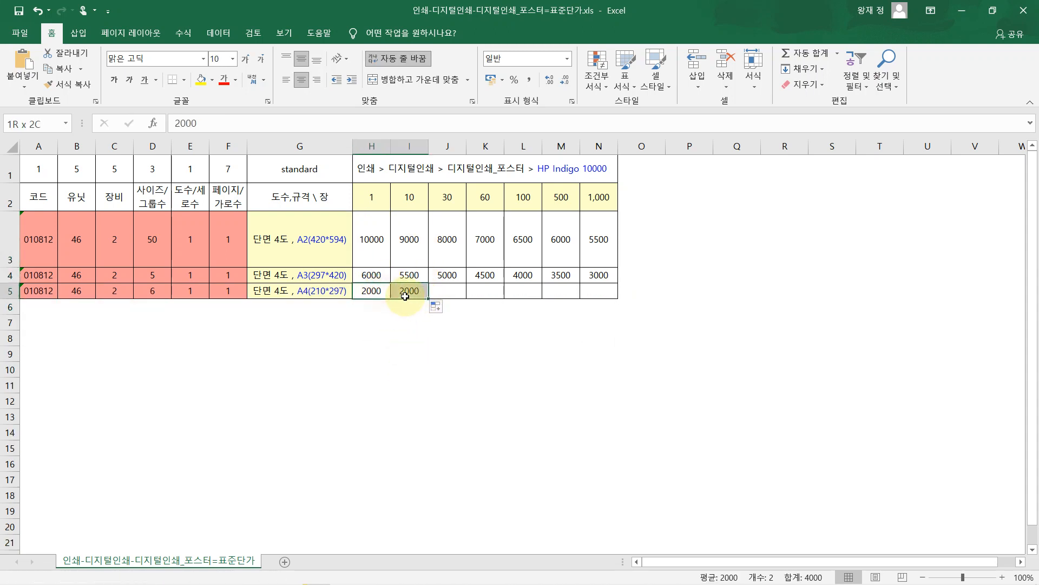
pyautogui.click(404, 339)
pyautogui.click(421, 294)
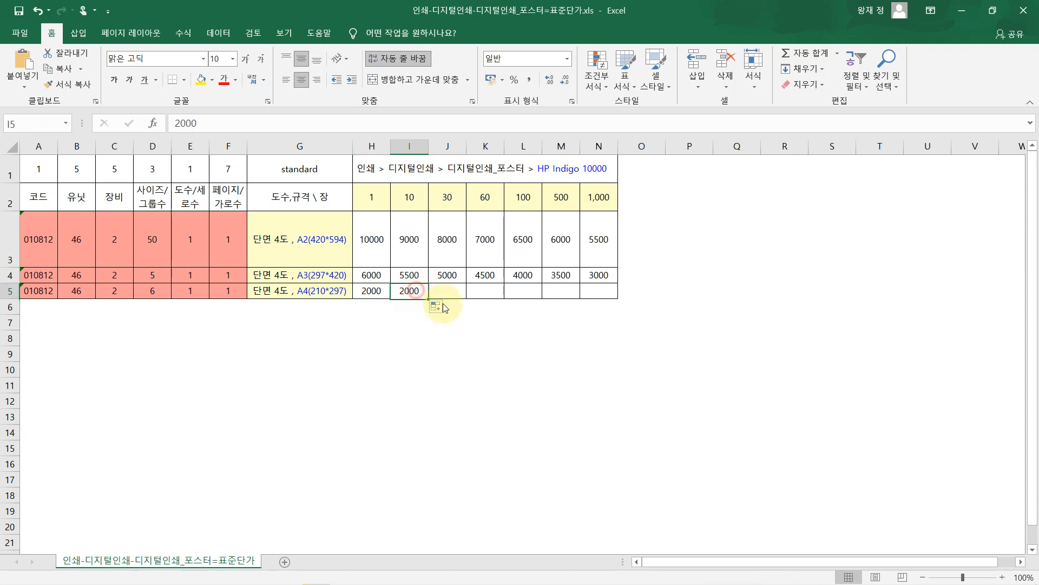
pyautogui.write('19')
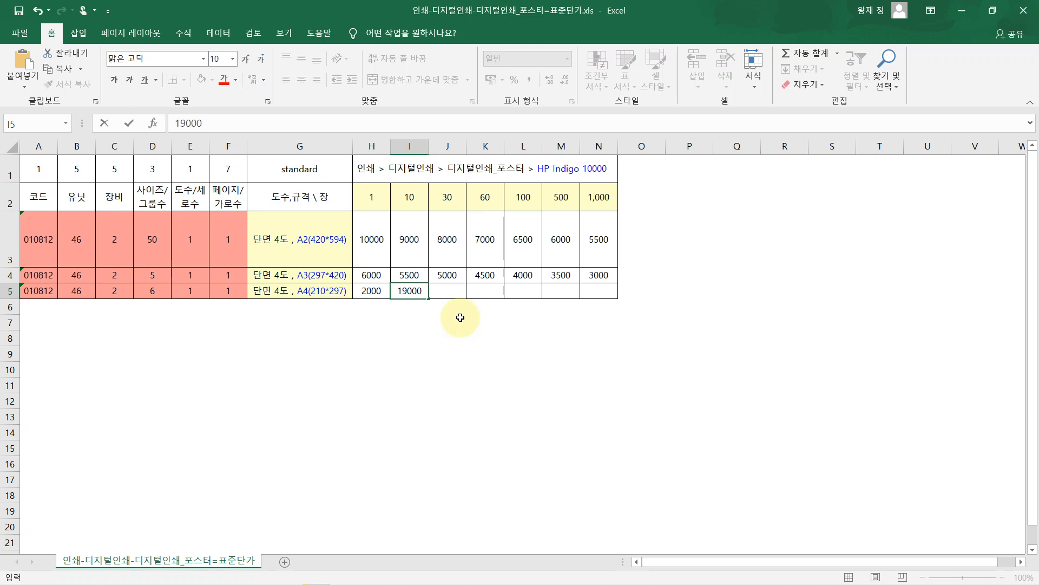
pyautogui.click(344, 332)
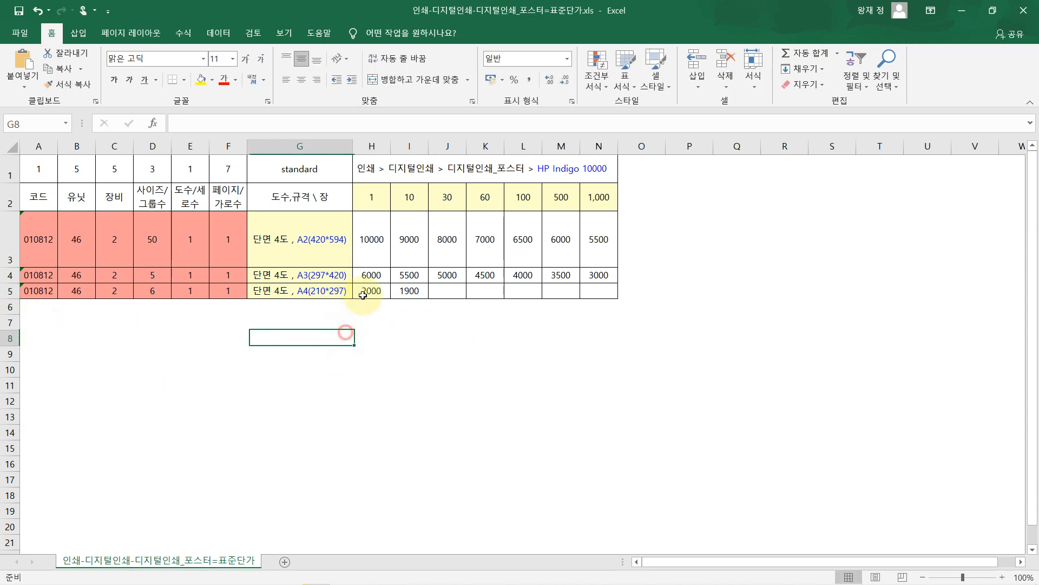
pyautogui.moveTo(371, 290); pyautogui.dragTo(617, 296)
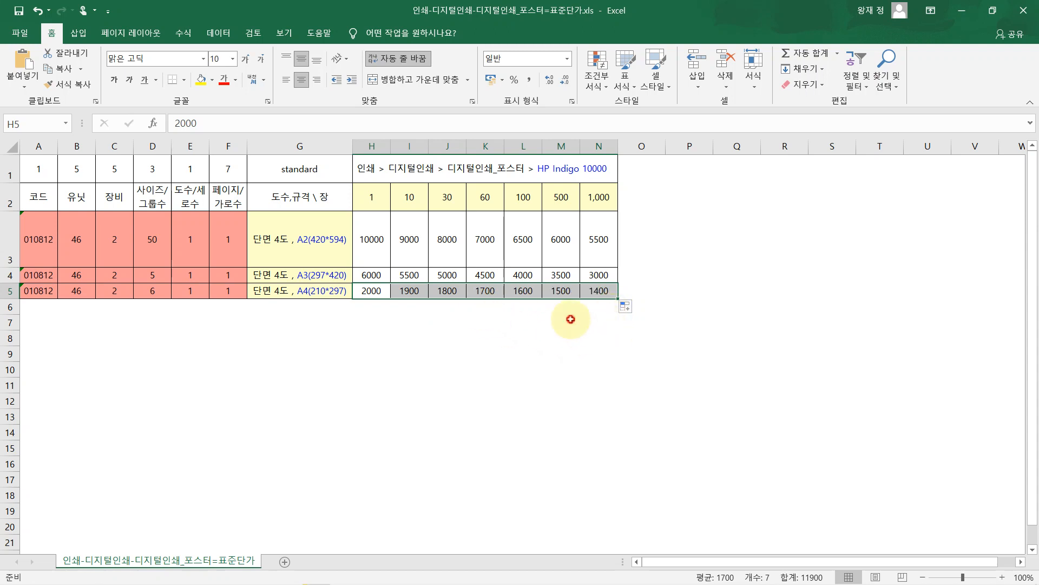
pyautogui.click(562, 322)
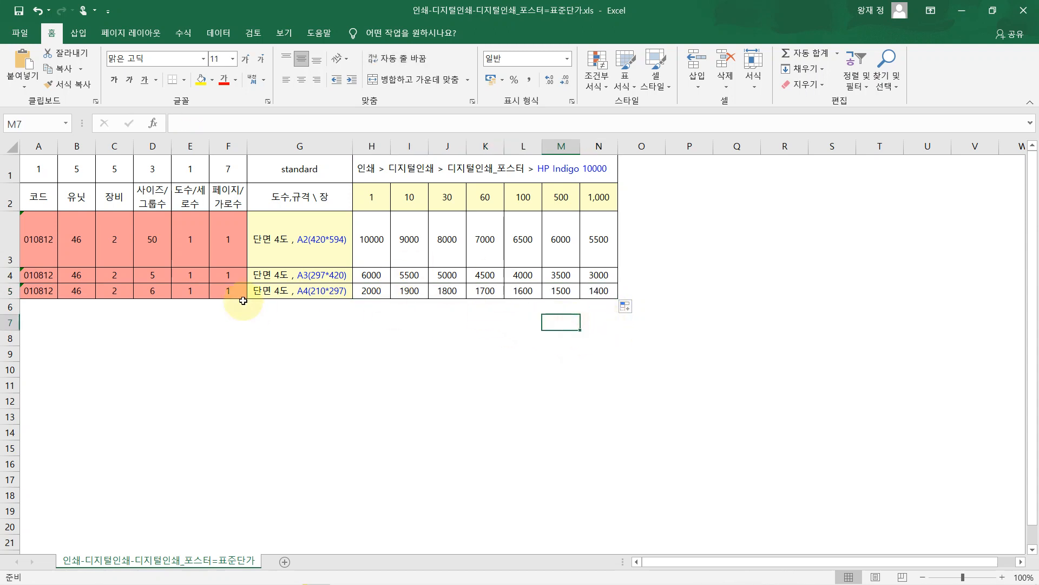
# - Fit the A2(420*594) row's height to its content and check the completed price range
pyautogui.doubleClick(8, 266)
pyautogui.click(467, 301)
pyautogui.moveTo(371, 219); pyautogui.dragTo(598, 250)
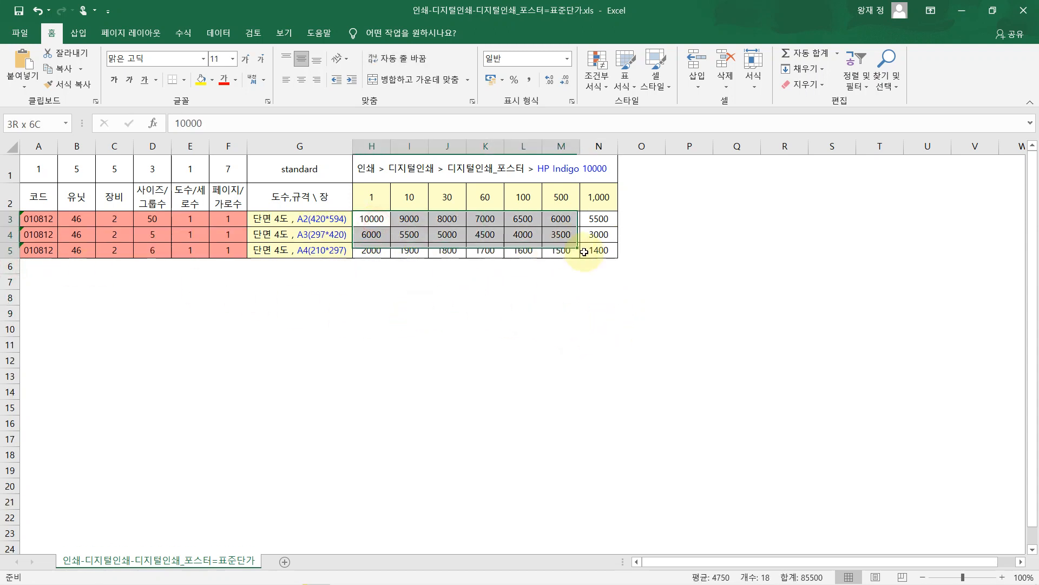
pyautogui.click(471, 297)
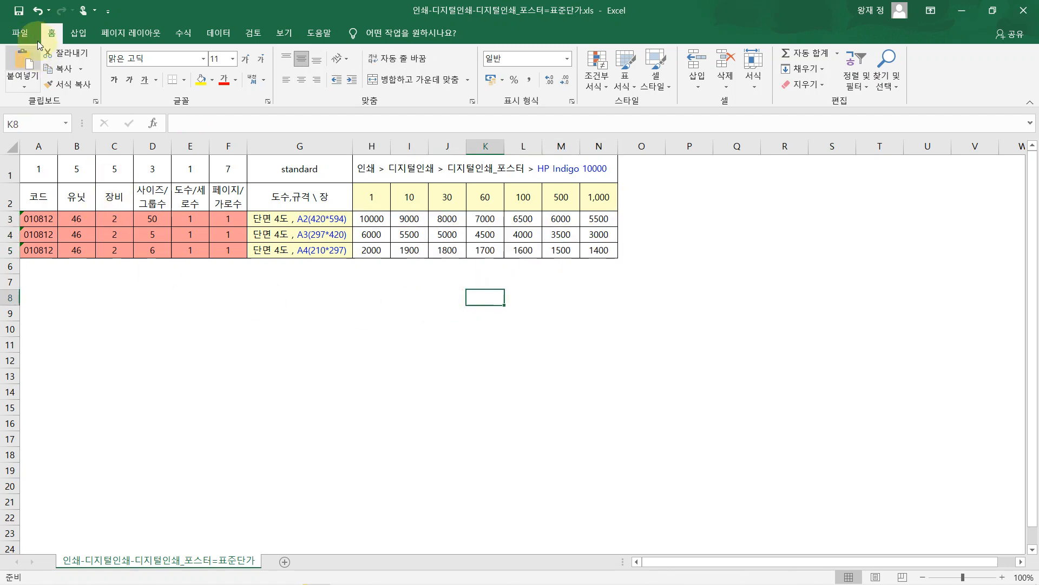
# - Save the sheet to the desktop as 11.xls in Excel 97-2003 workbook format, accepting the compatibility notice
pyautogui.click(20, 34)
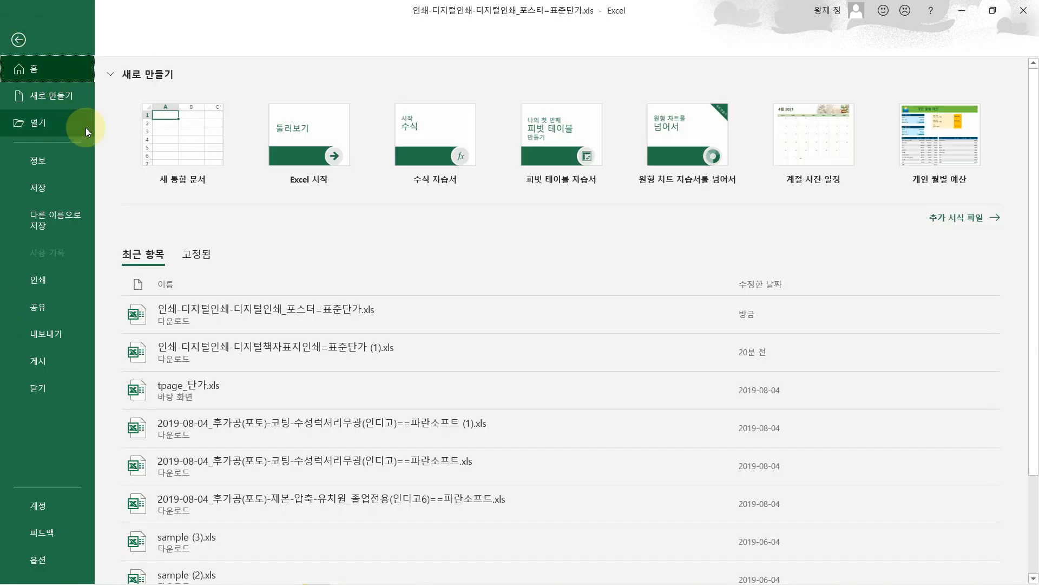
pyautogui.click(70, 218)
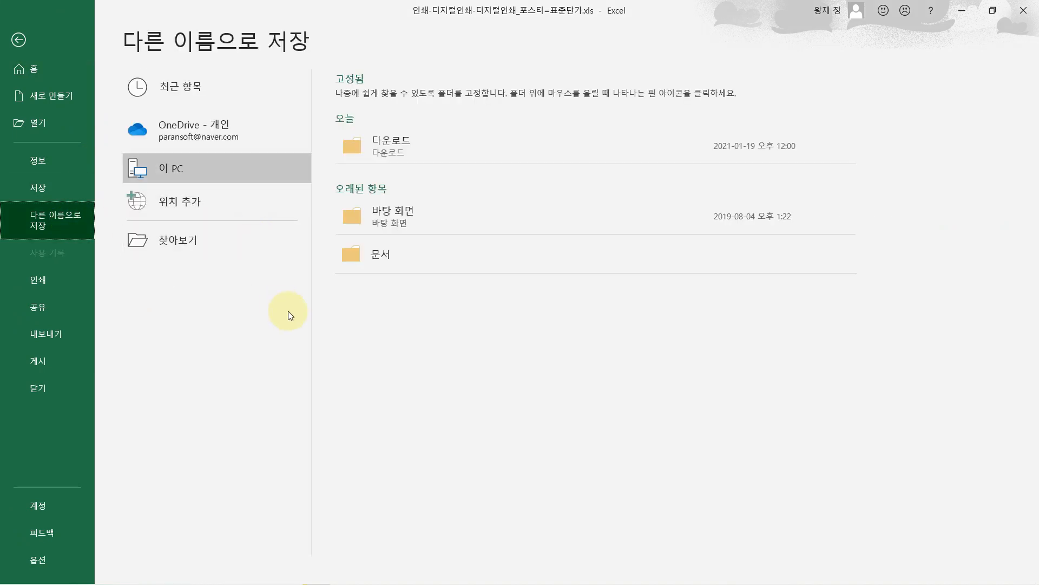
pyautogui.click(442, 222)
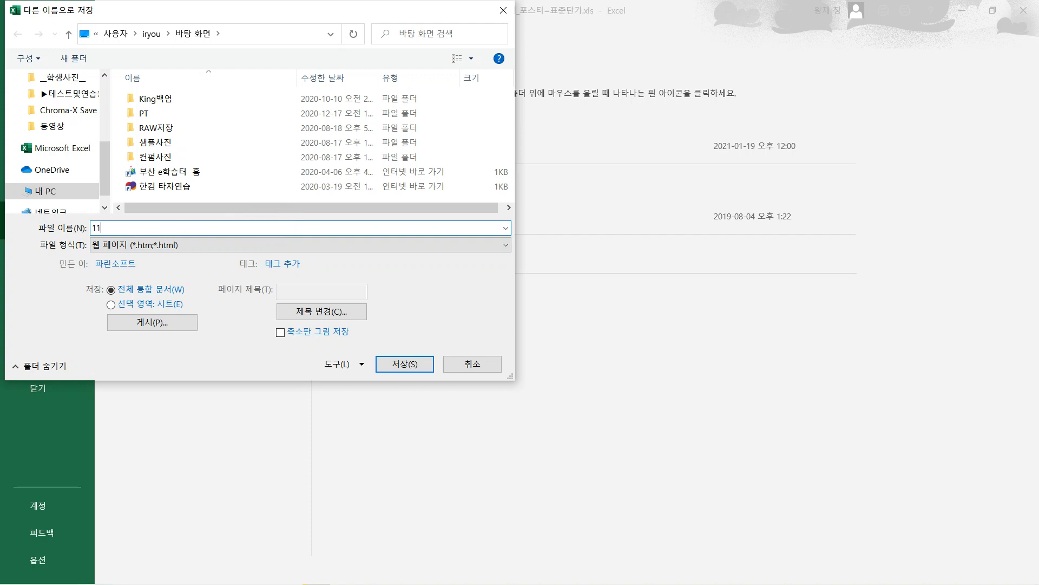
pyautogui.click(236, 247)
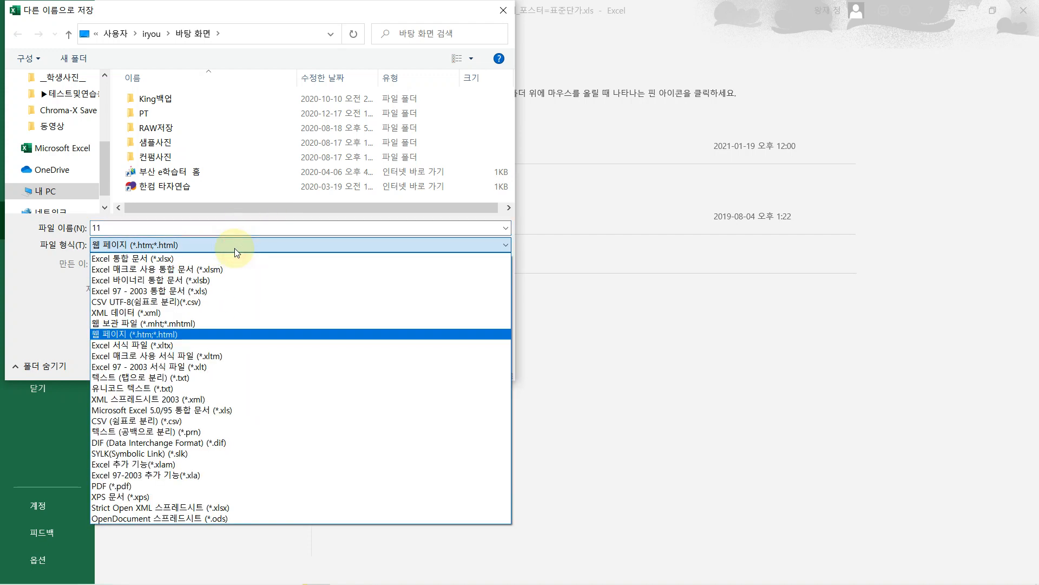
pyautogui.click(223, 293)
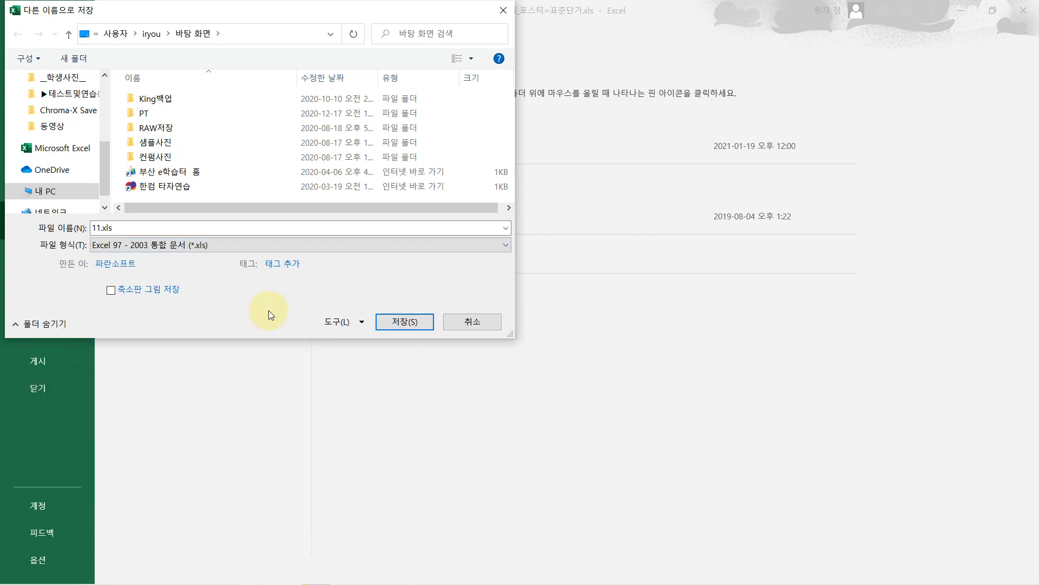
pyautogui.click(401, 323)
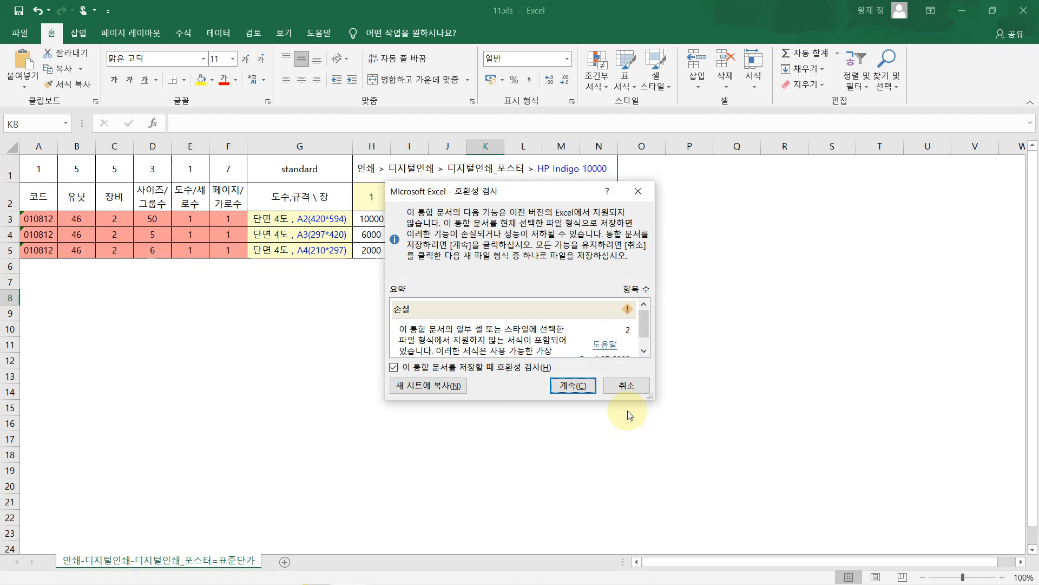
pyautogui.click(571, 385)
pyautogui.click(840, 252)
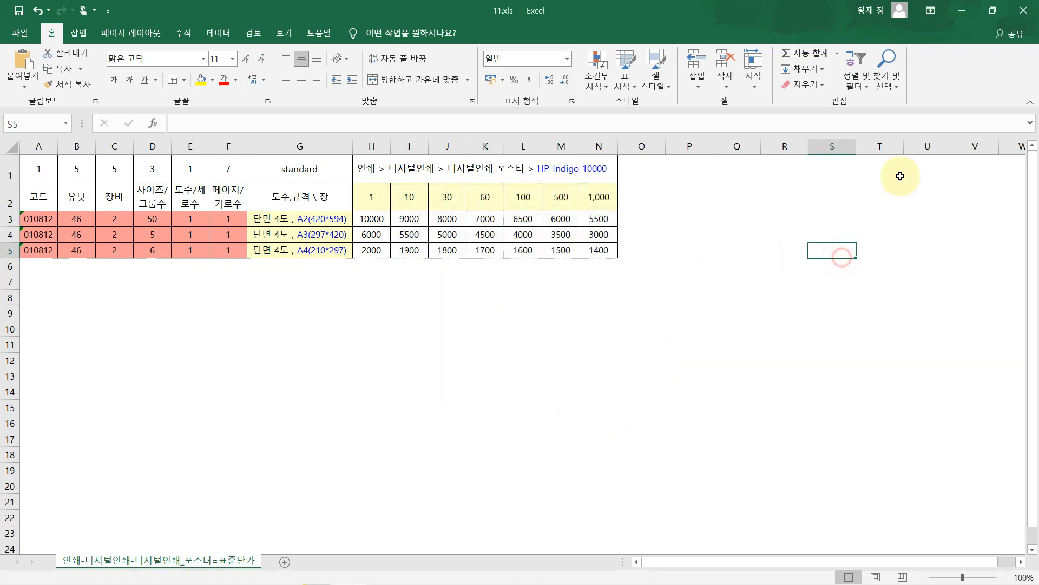
# - Switch to the Picasso admin site, upload 11.xls as the standard price file and confirm the bulk update
pyautogui.click(963, 12)
pyautogui.click(617, 424)
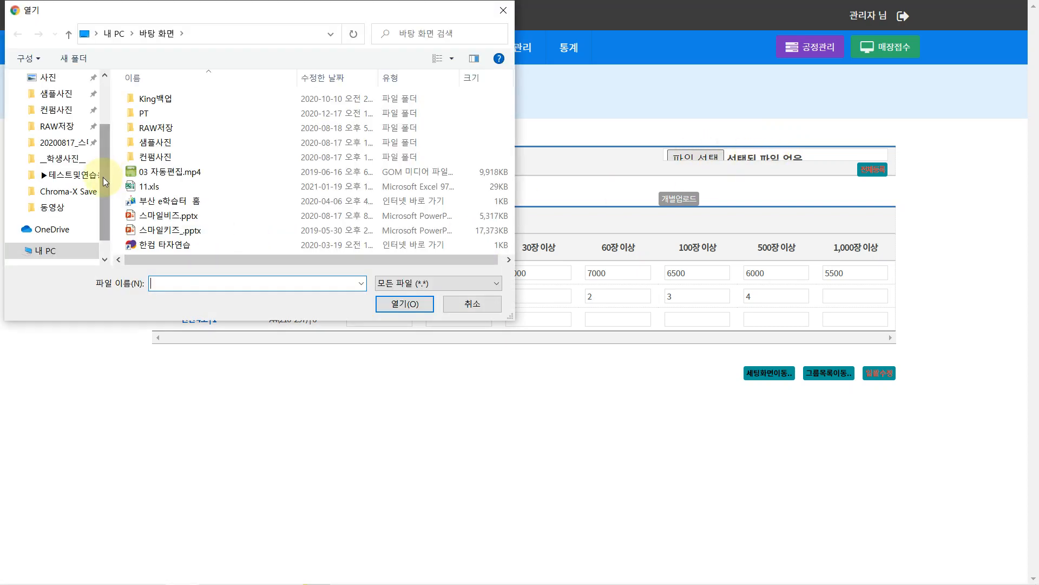
pyautogui.click(149, 187)
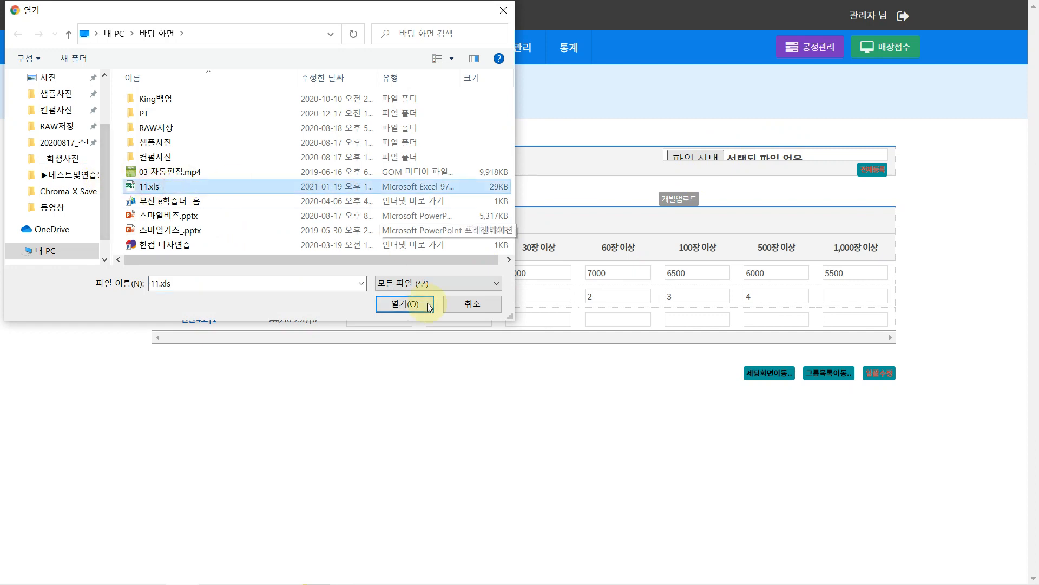
pyautogui.click(416, 304)
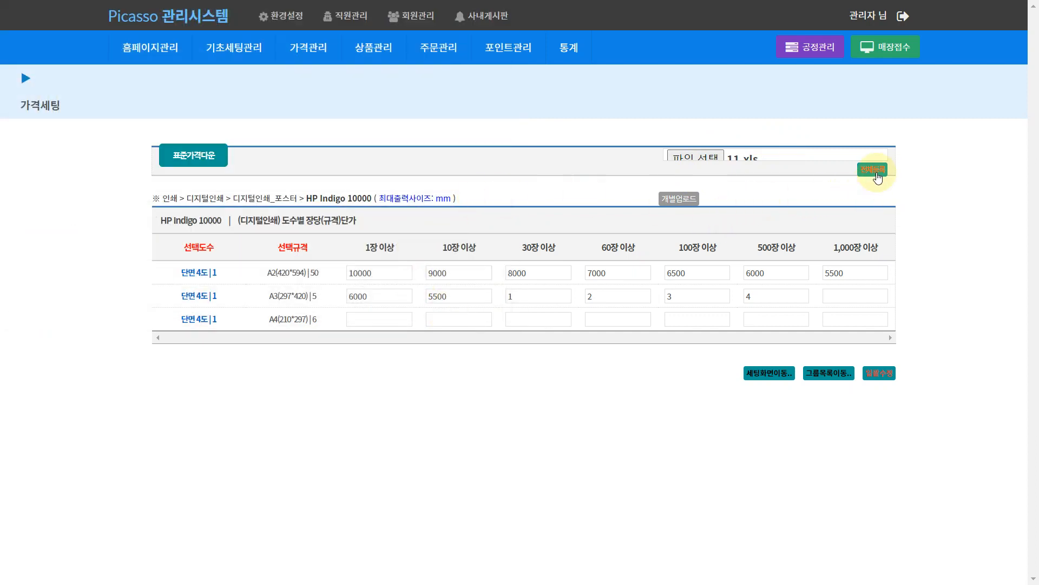
pyautogui.click(877, 171)
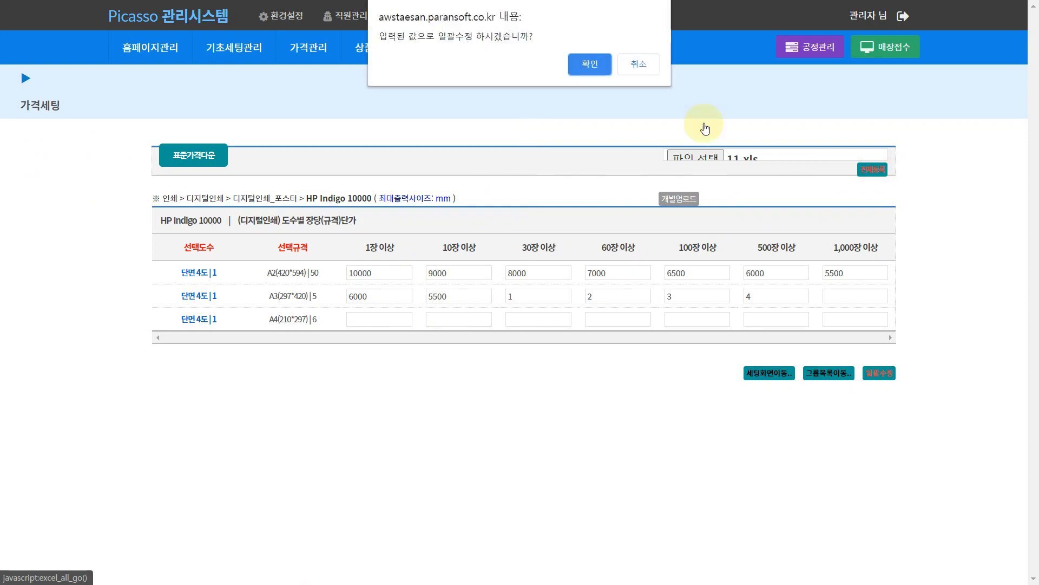
pyautogui.click(591, 65)
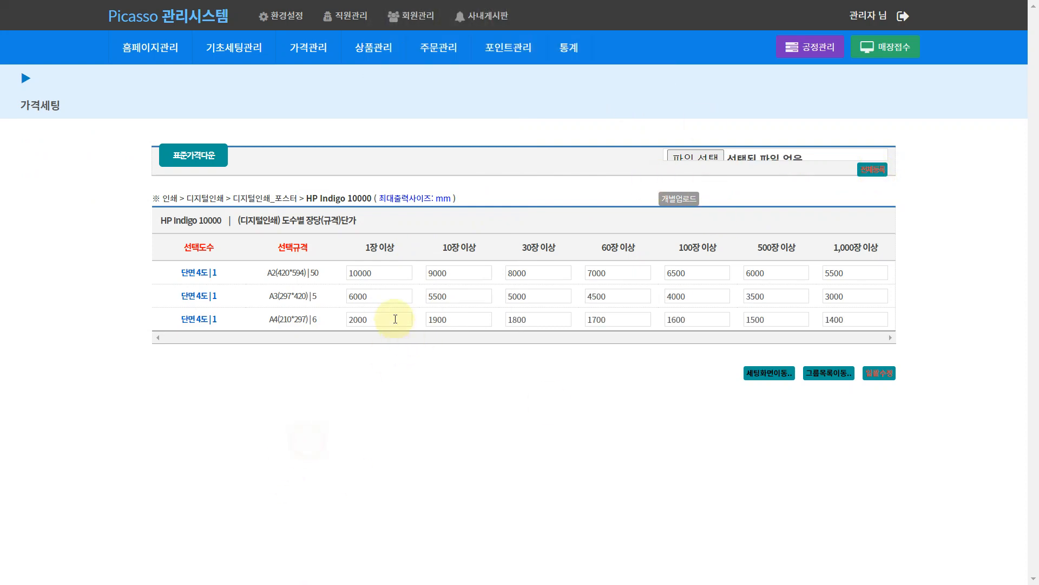
# - Check the uploaded A4(210*297) prices in each quantity column of the HP Indigo 10000 table
pyautogui.click(465, 320)
pyautogui.click(548, 319)
pyautogui.click(628, 320)
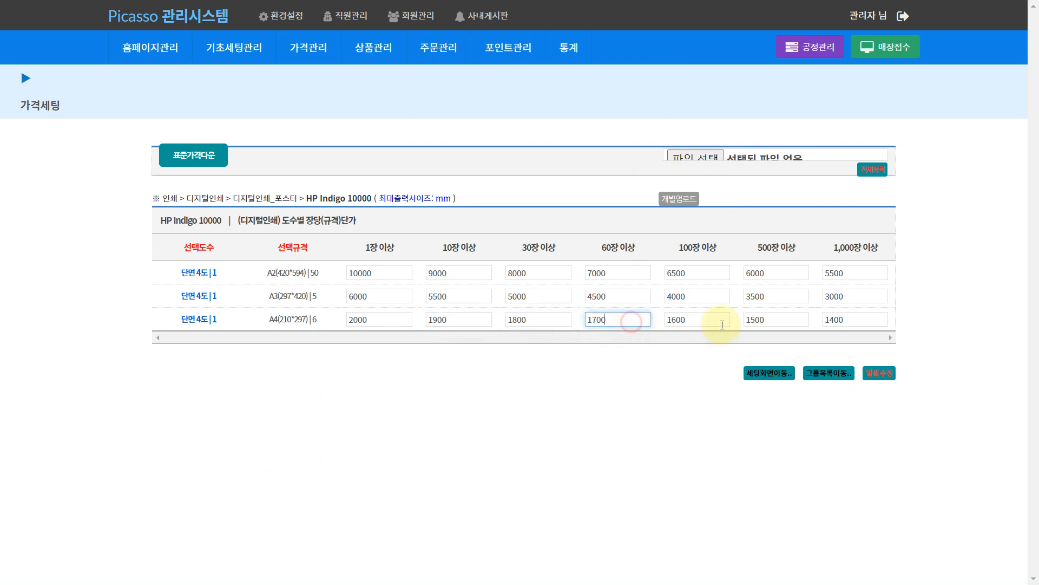
pyautogui.click(708, 319)
pyautogui.click(791, 320)
pyautogui.click(855, 321)
pyautogui.click(453, 418)
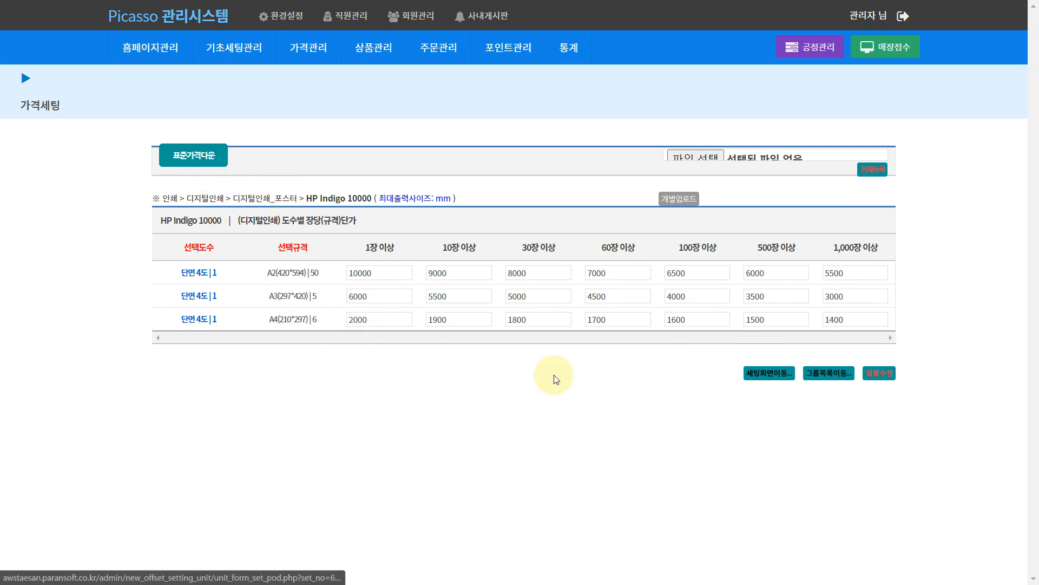
pyautogui.click(746, 428)
pyautogui.click(852, 440)
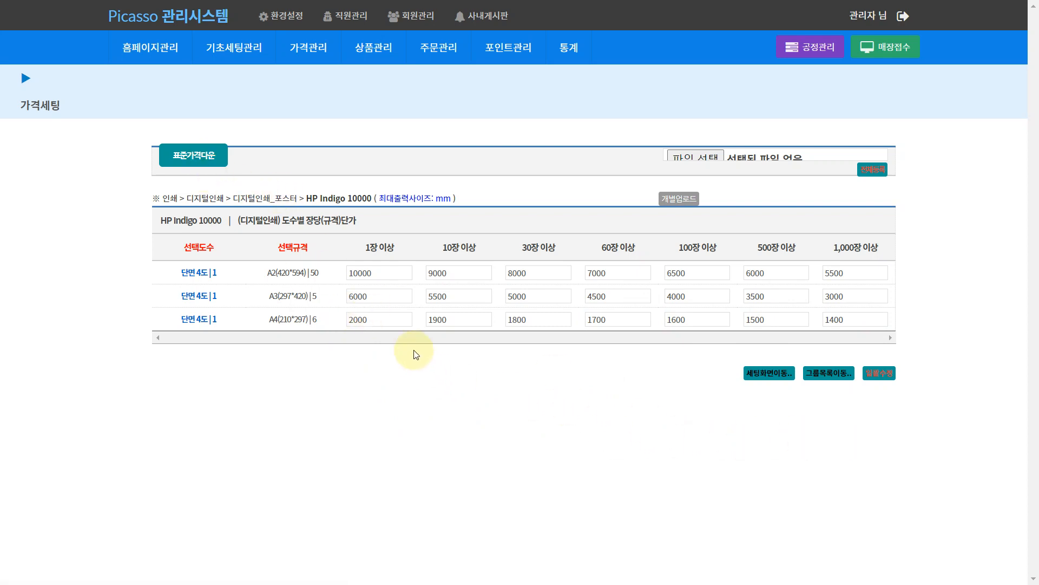
pyautogui.click(792, 437)
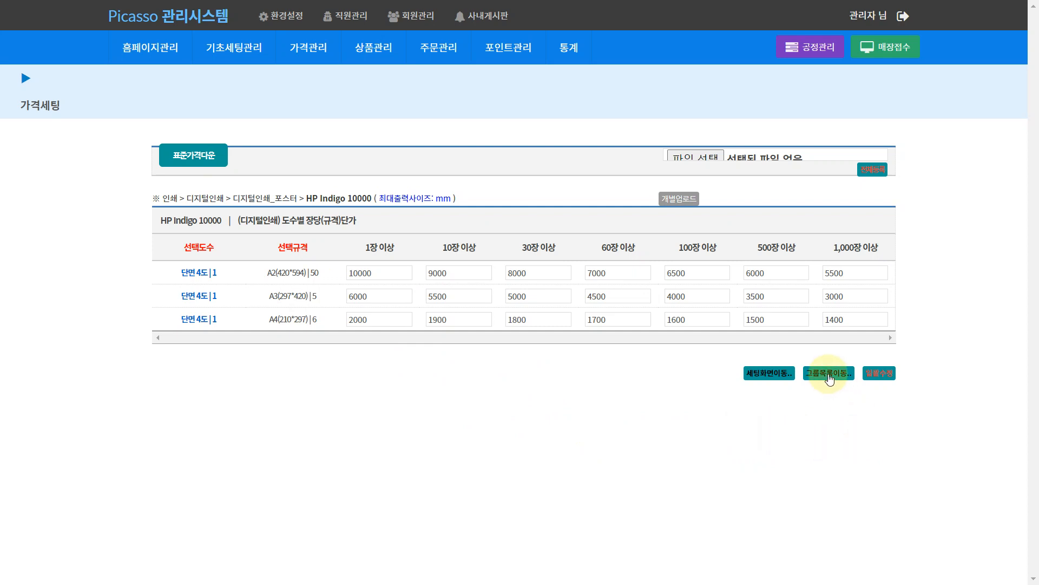